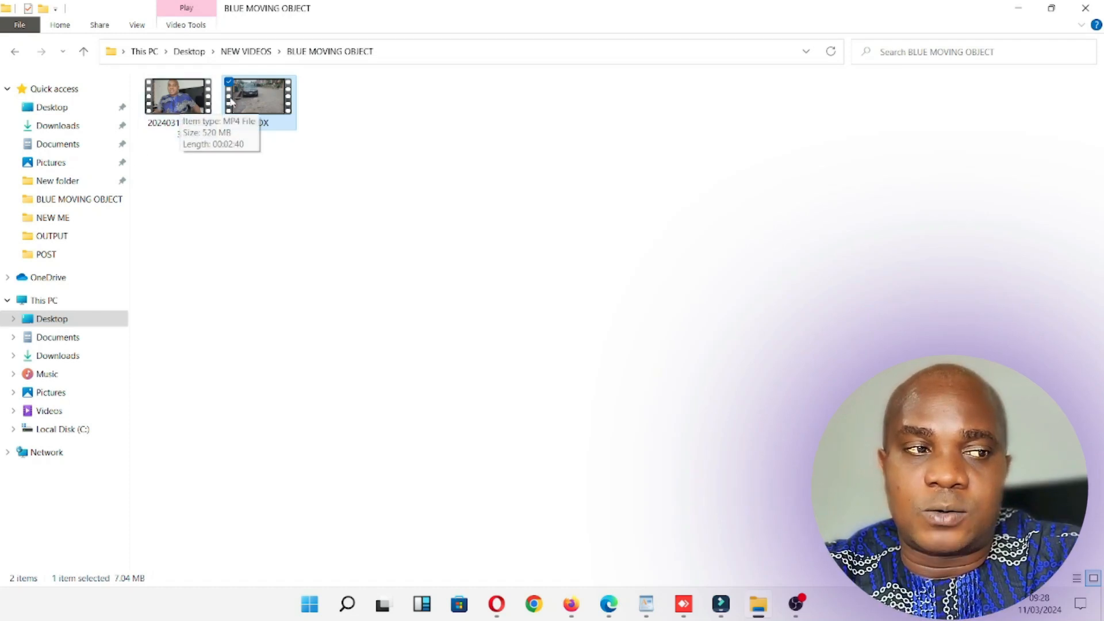
Switch to Wondershare Filmora and import the video 20240311_133843 from the BLUE MOVING OBJECT folder.
click(1085, 8)
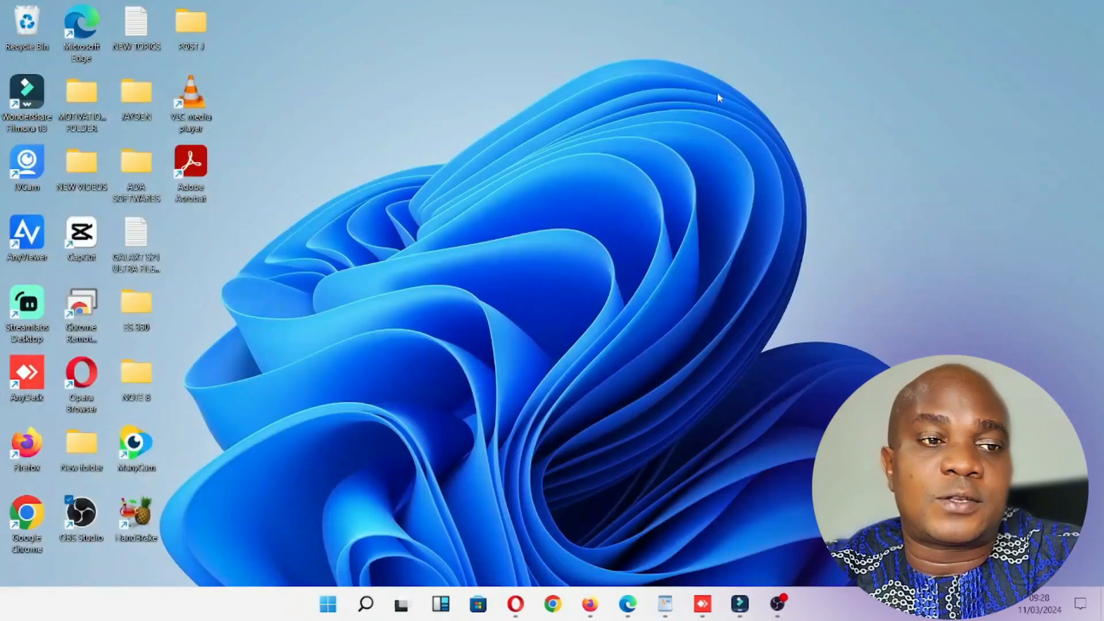
click(742, 605)
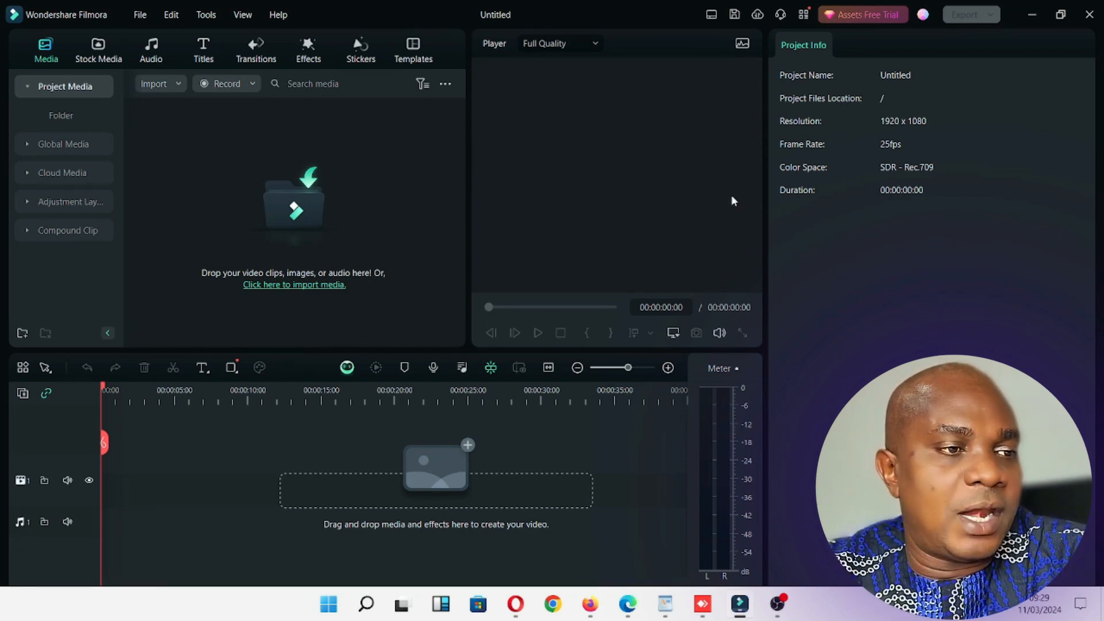
click(289, 214)
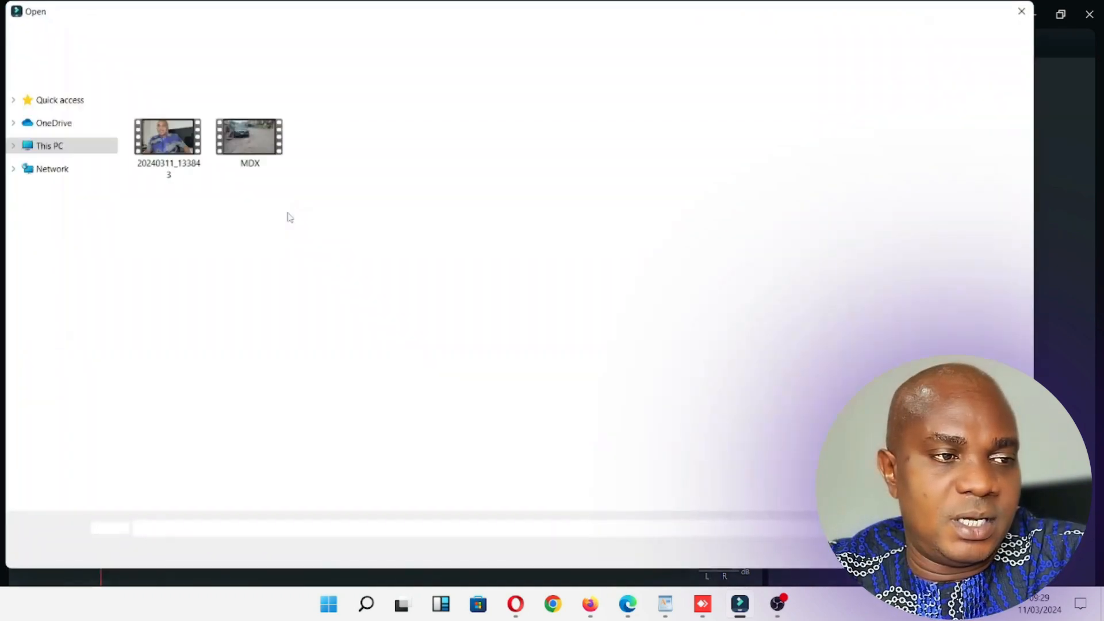
drag(292, 201, 165, 142)
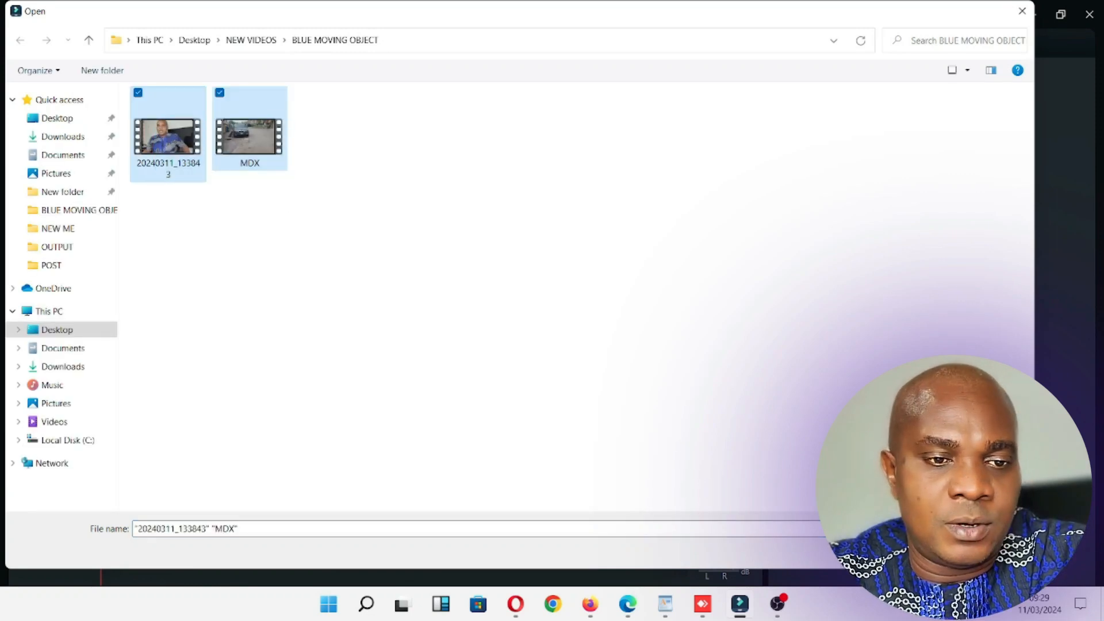
click(172, 136)
double_click(173, 136)
Place the imported clip at the start of the first video track and cut off everything before 00:00:00:22.
drag(313, 170, 79, 502)
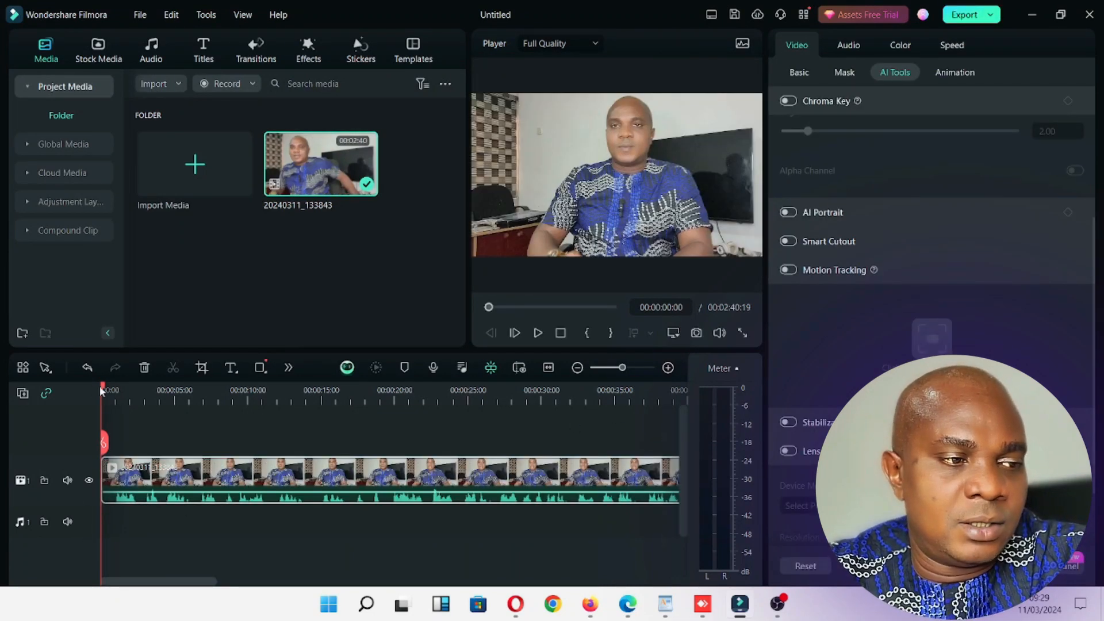
drag(105, 391, 114, 391)
click(115, 442)
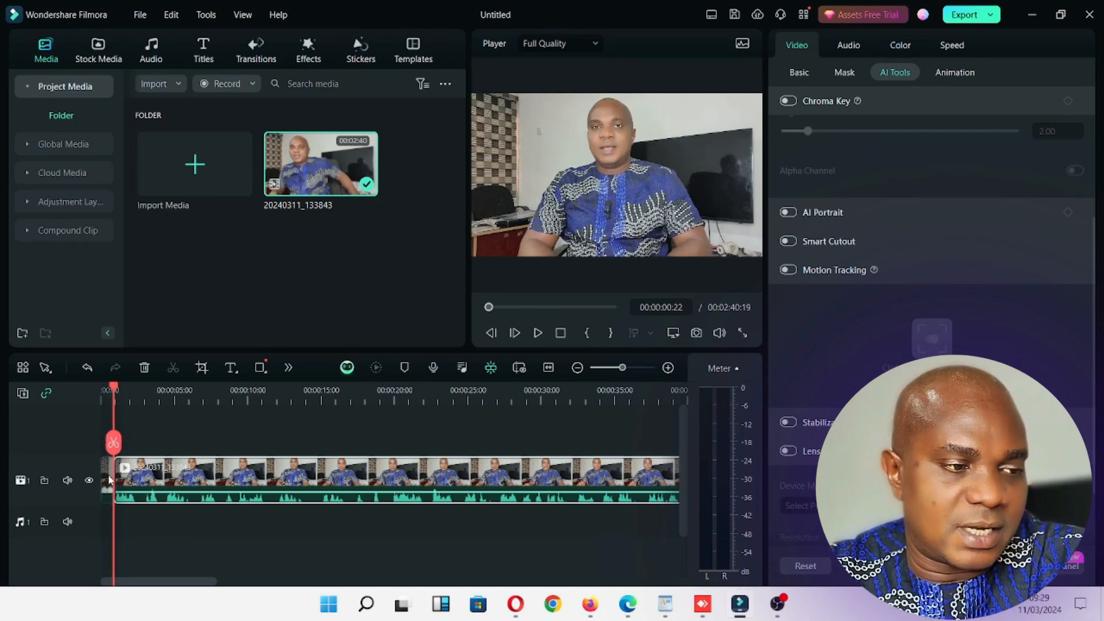
click(109, 477)
key(Delete)
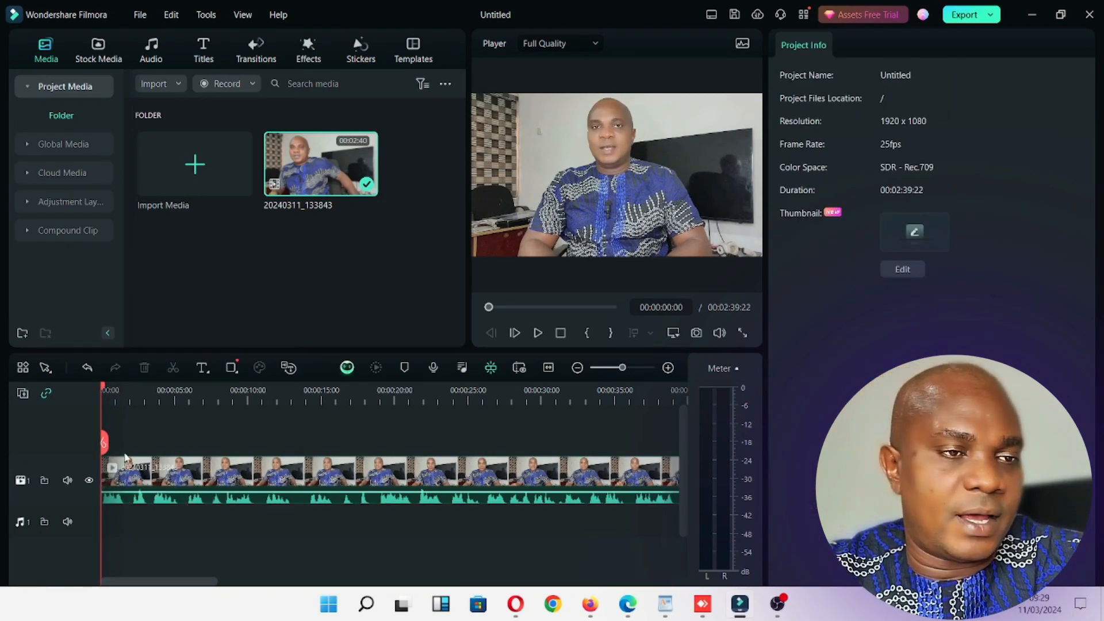
Play back the opening of the trimmed clip to check where it starts.
key(space)
key(space)
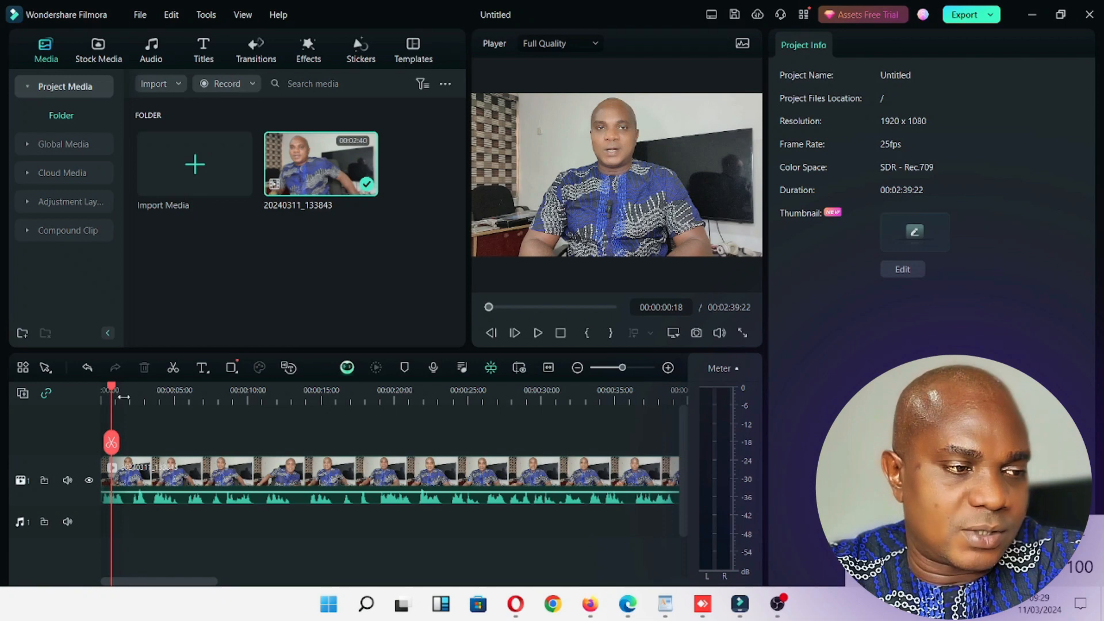
key(space)
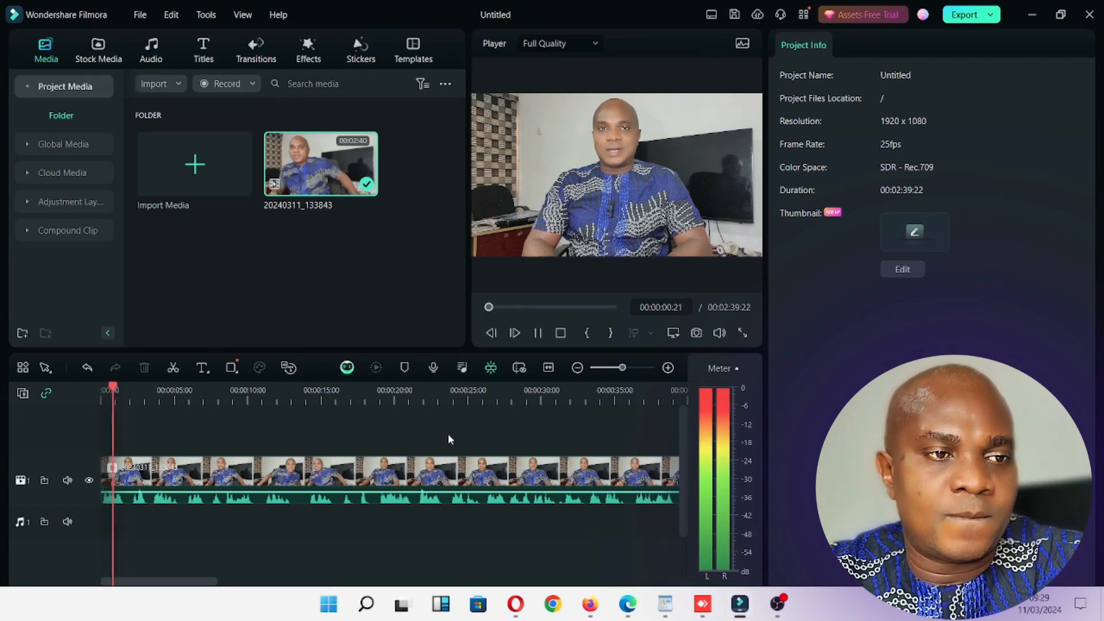
key(space)
Split the clip at 00:00:17:08, select the first segment and return the playhead to the start.
drag(117, 387, 358, 458)
click(354, 443)
click(209, 480)
click(406, 478)
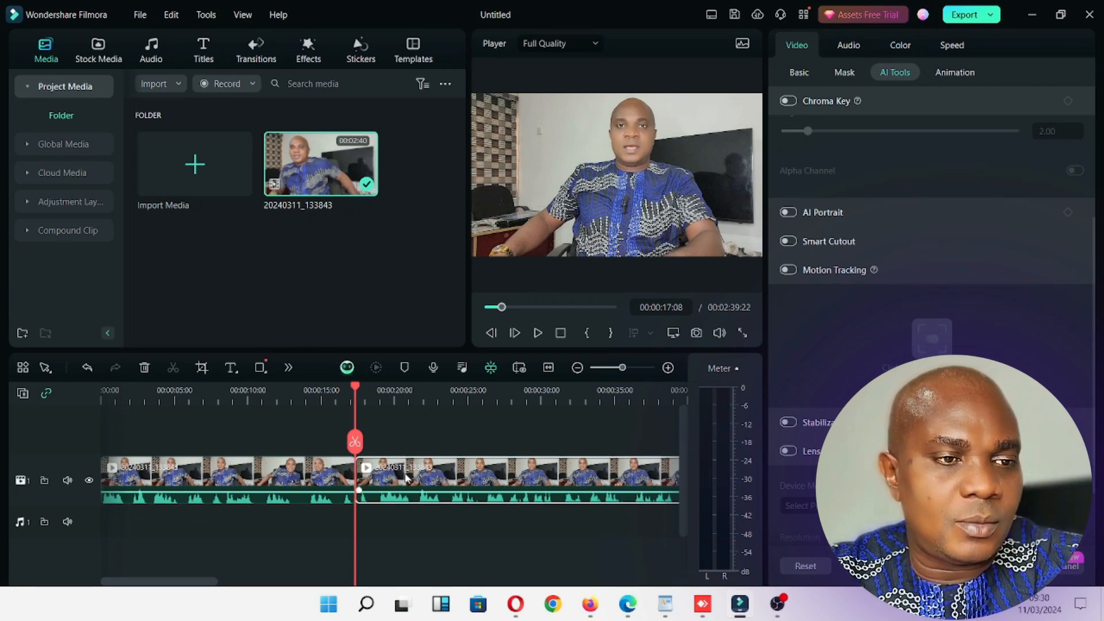
click(230, 475)
key(Home)
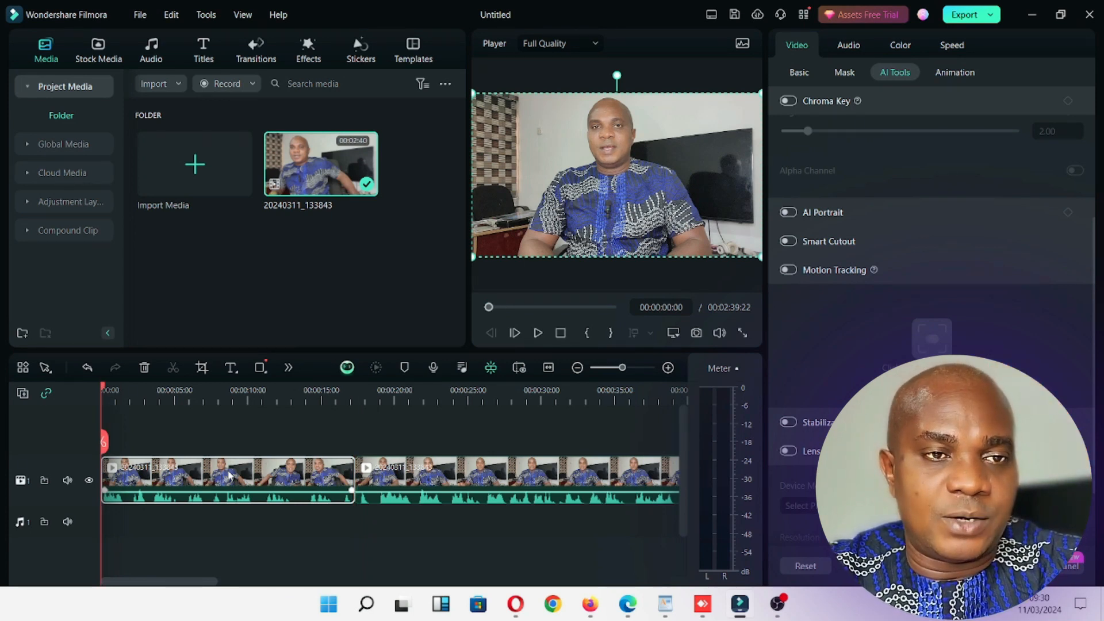
Review the Basic and AI Tools settings of the selected segment and expand the Motion Tracking options.
click(801, 73)
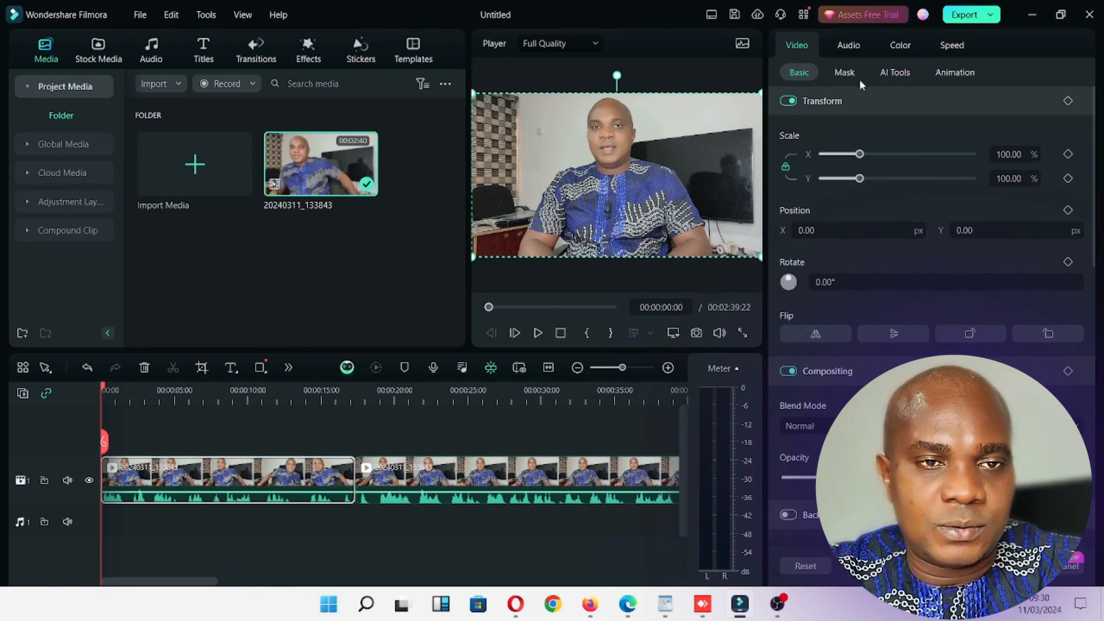
click(893, 76)
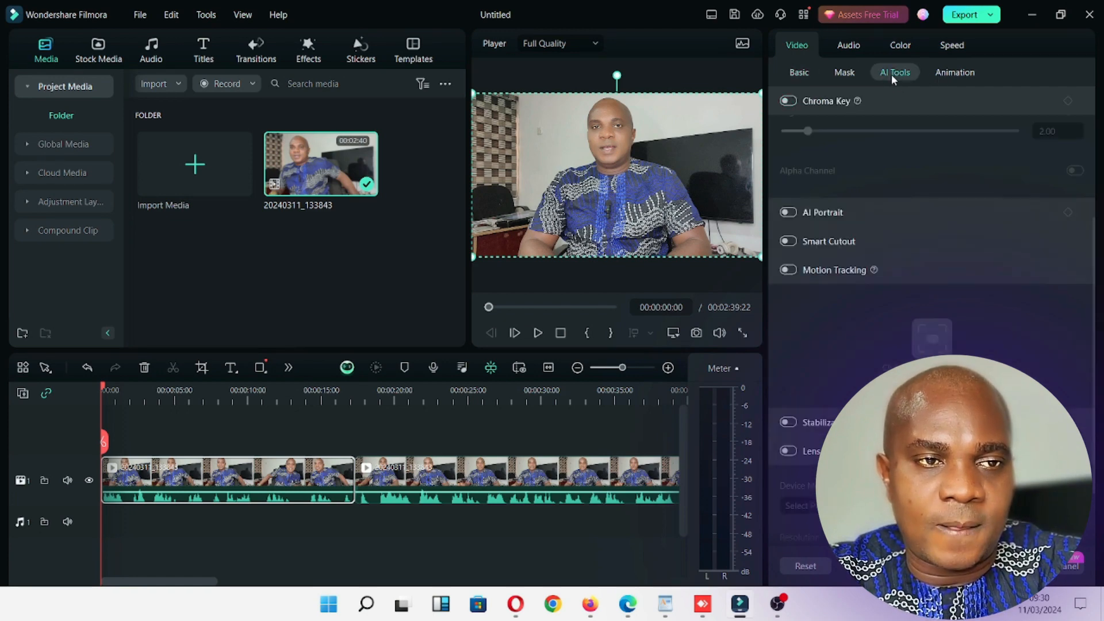
click(860, 46)
click(785, 46)
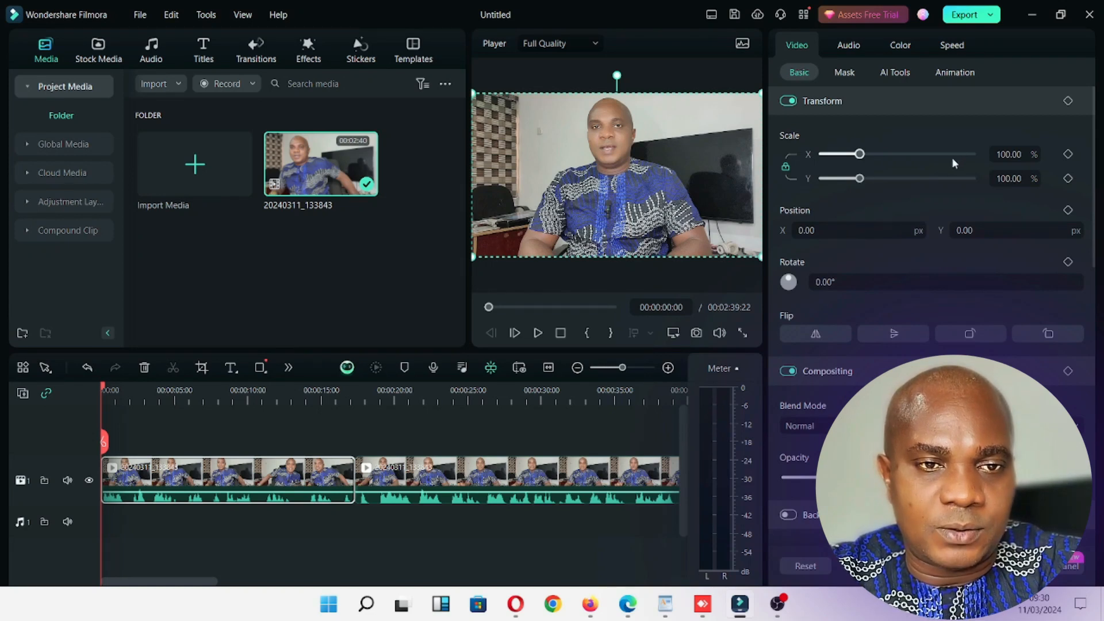
click(894, 72)
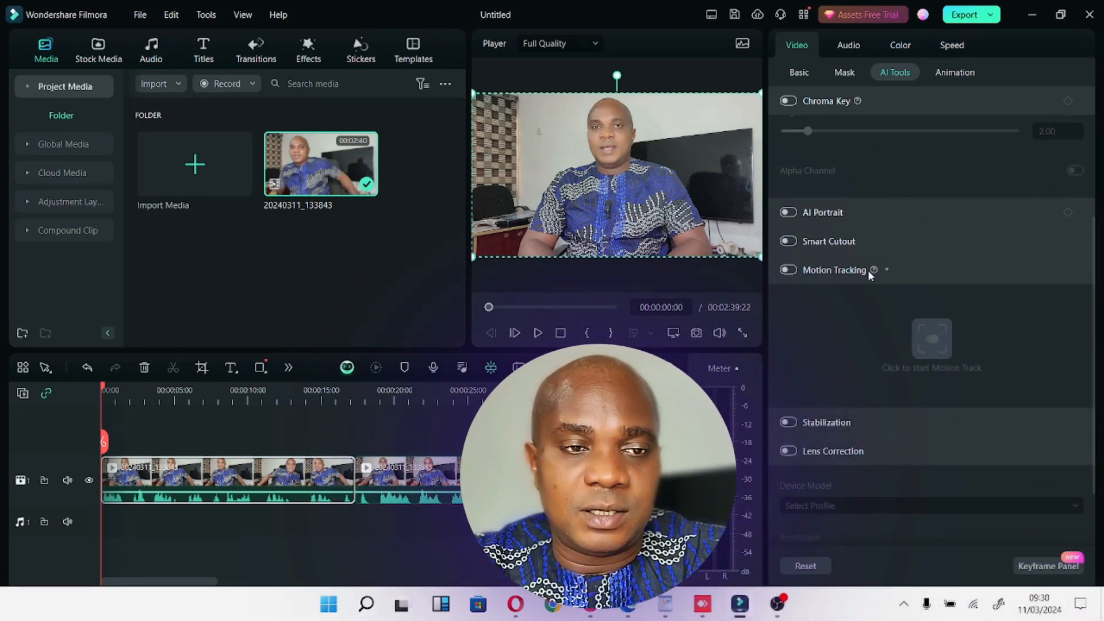
click(887, 269)
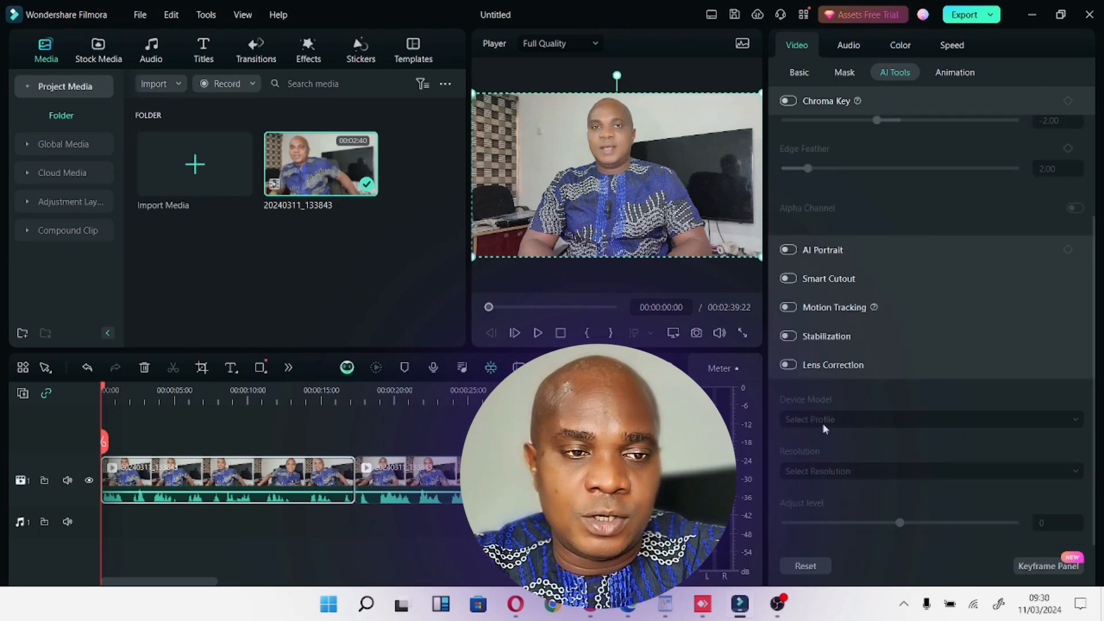
click(888, 308)
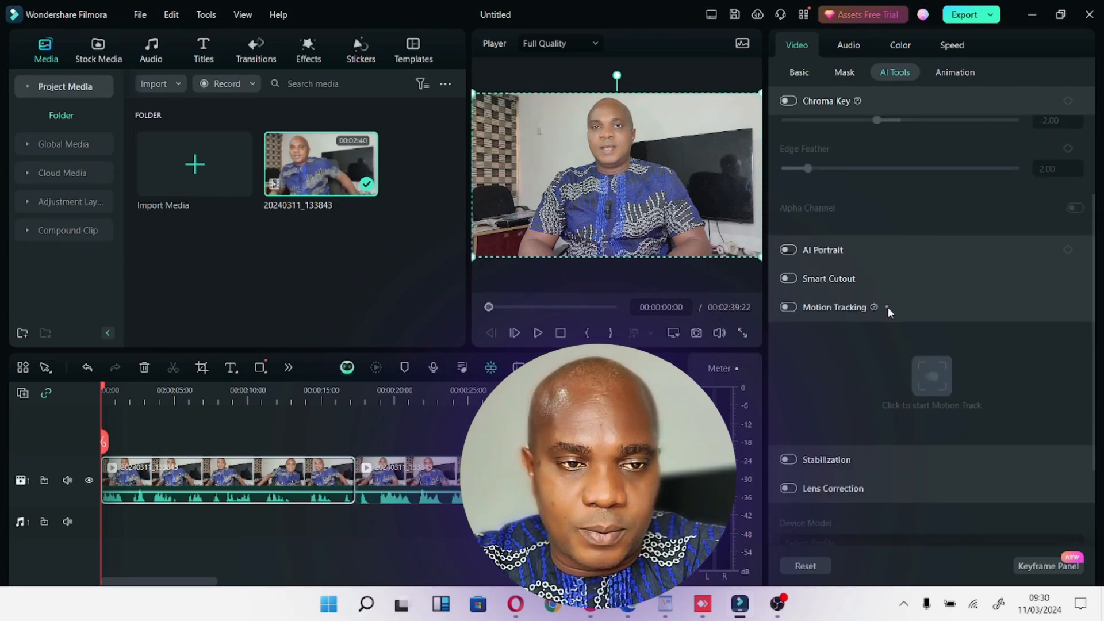
click(789, 307)
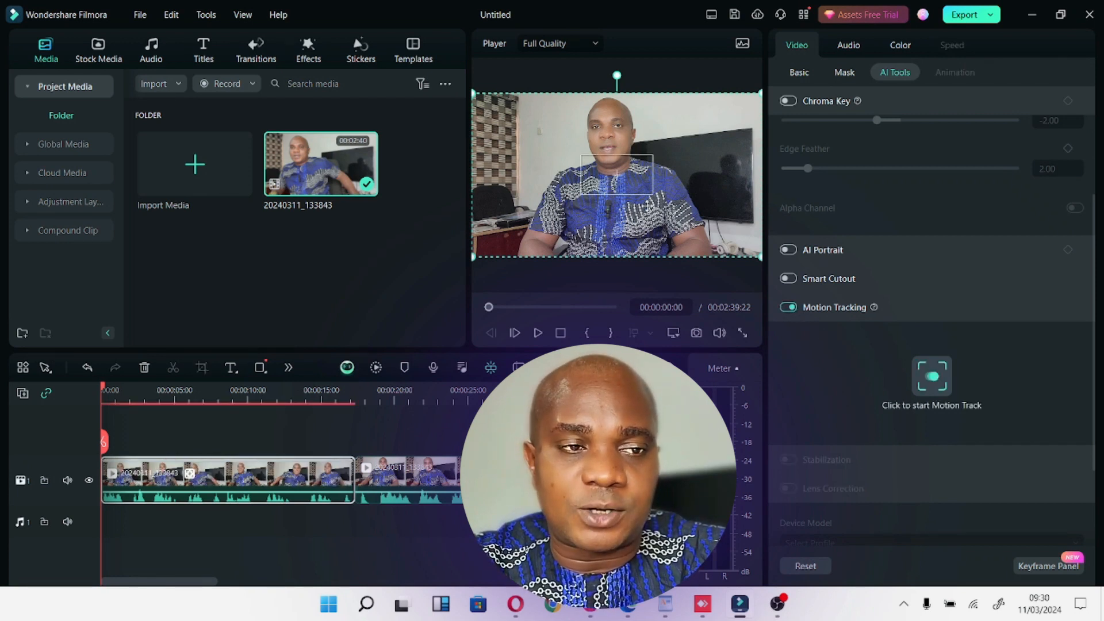
mouse_move(614, 175)
mouse_down()
mouse_move(611, 150)
mouse_move(608, 158)
mouse_up()
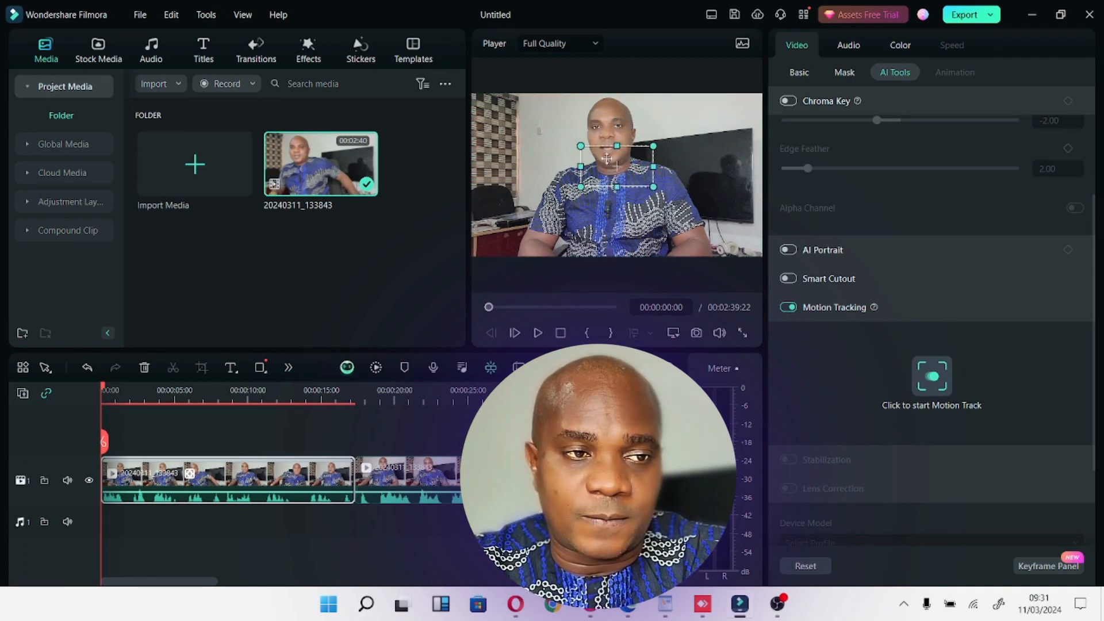
click(788, 307)
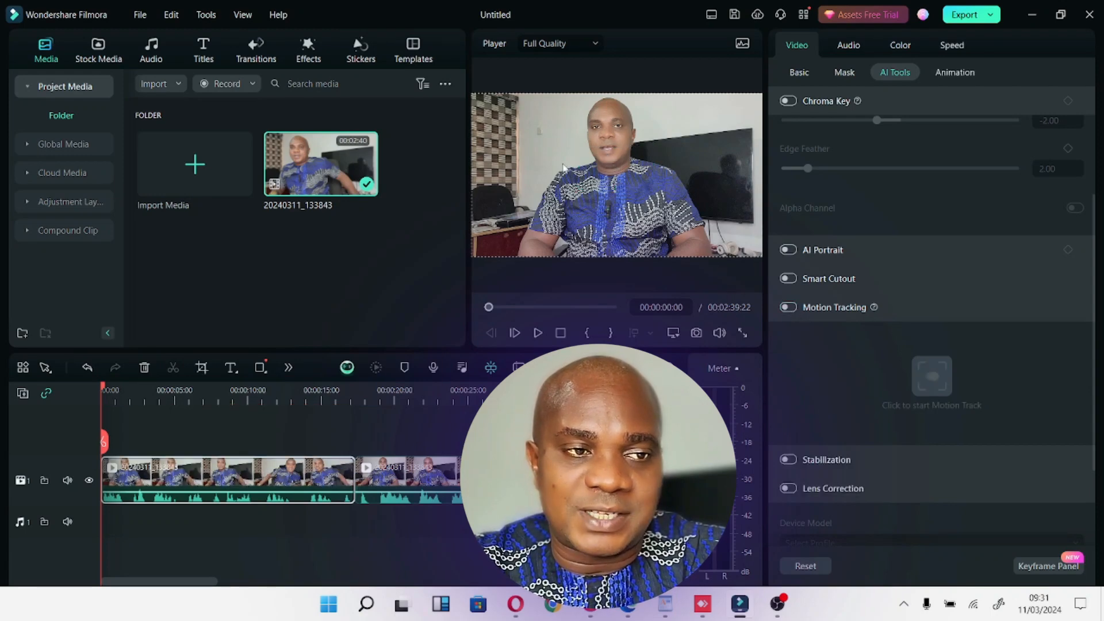
Enable Motion Tracking on the first segment, accept removing keyframes and animations, and fit the tracking box around the man's head.
click(793, 308)
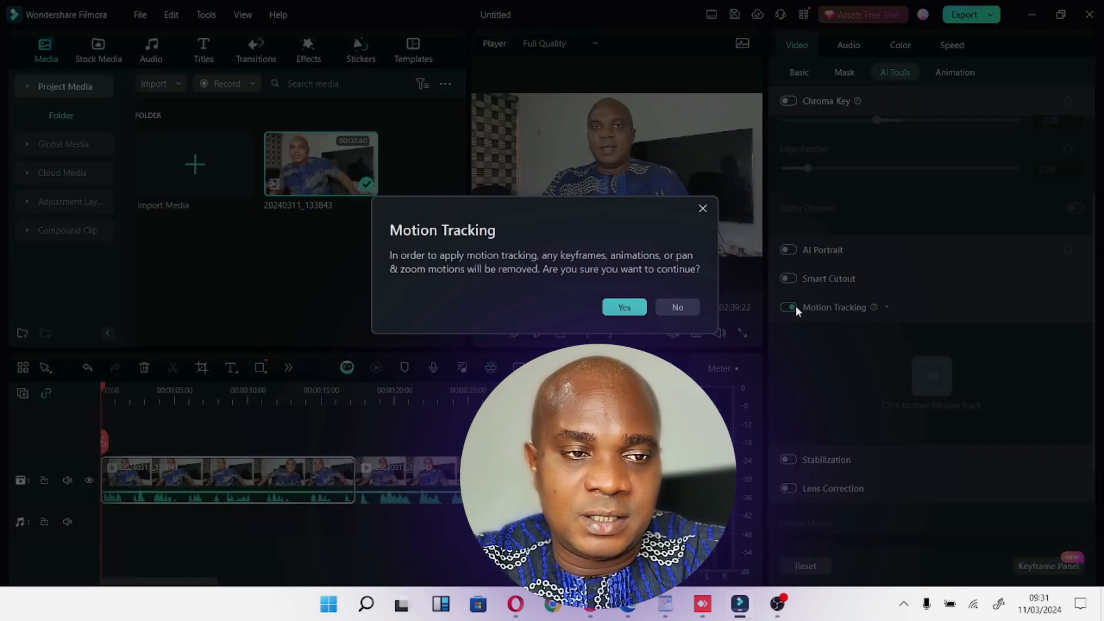
click(625, 307)
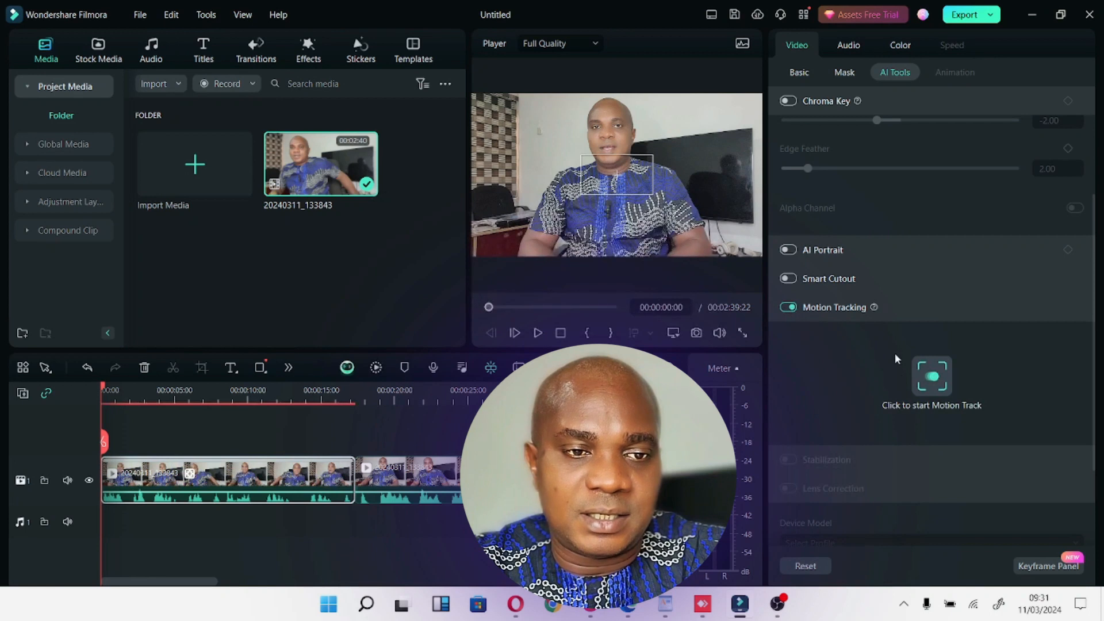
click(624, 166)
drag(624, 166, 615, 125)
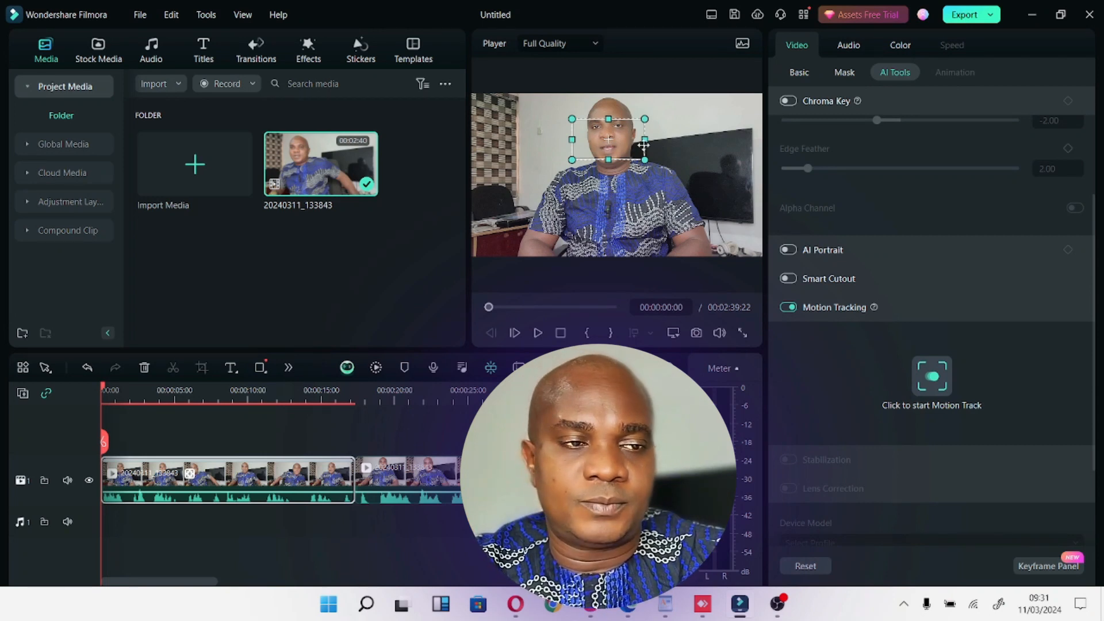
mouse_move(609, 120)
mouse_down()
mouse_move(609, 111)
mouse_move(639, 140)
mouse_move(645, 105)
mouse_move(628, 113)
mouse_up()
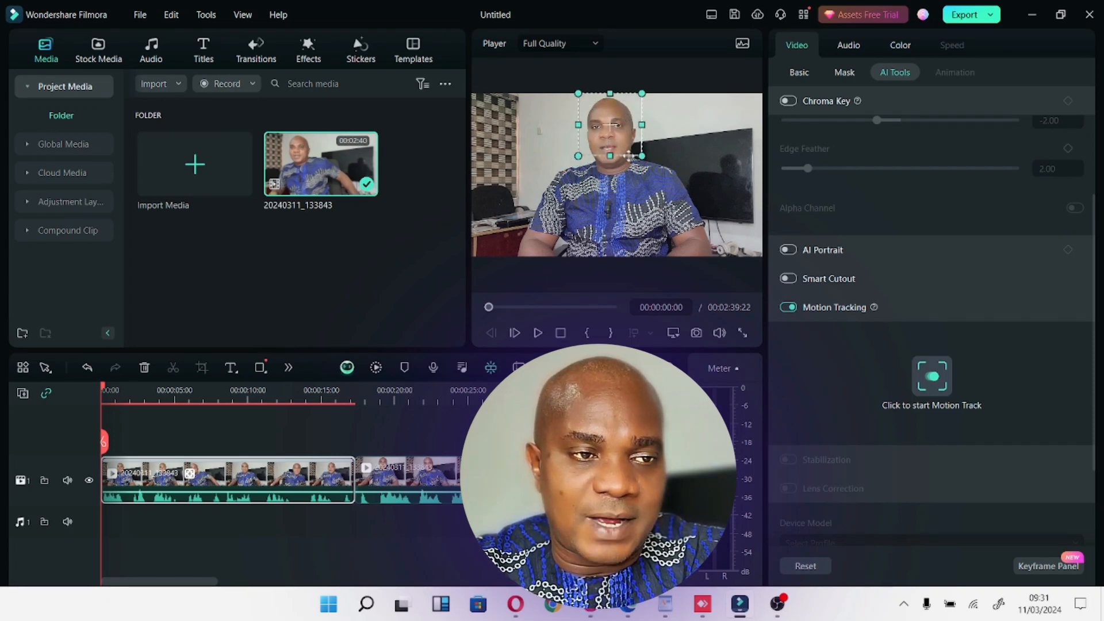
drag(642, 156, 614, 149)
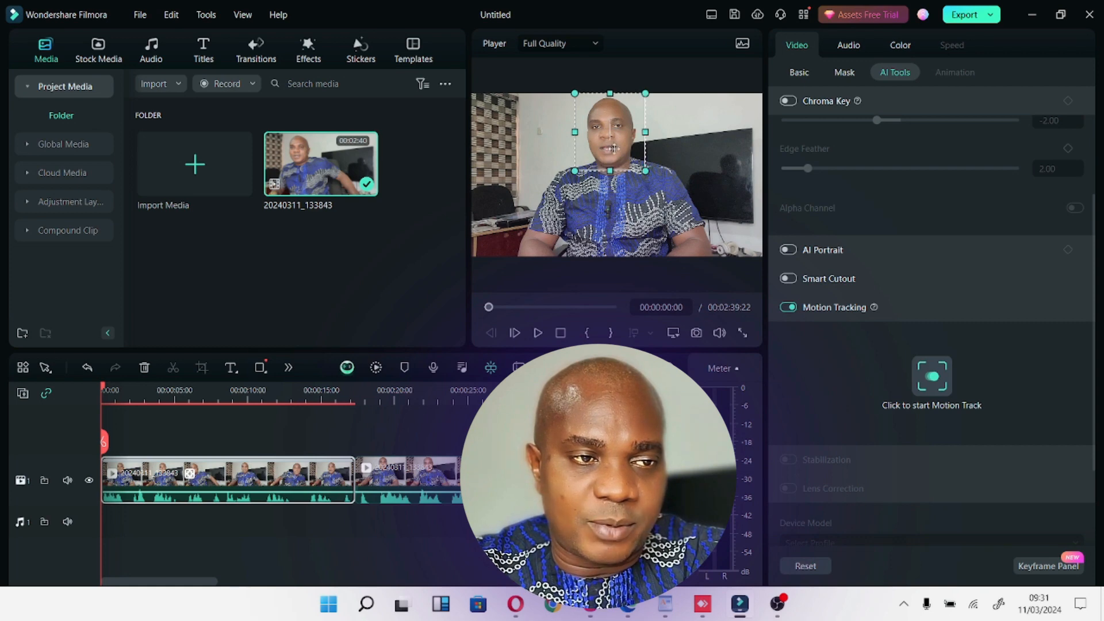
Inspect the tracking box in the full-screen preview and check the first segment at several points along the timeline.
click(744, 333)
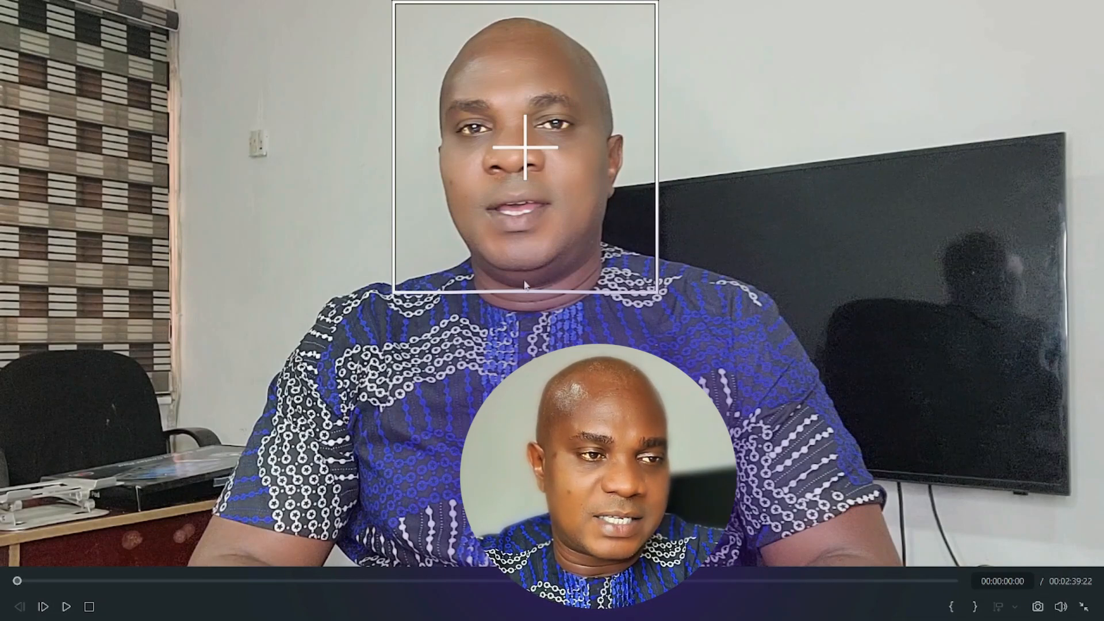
key(Escape)
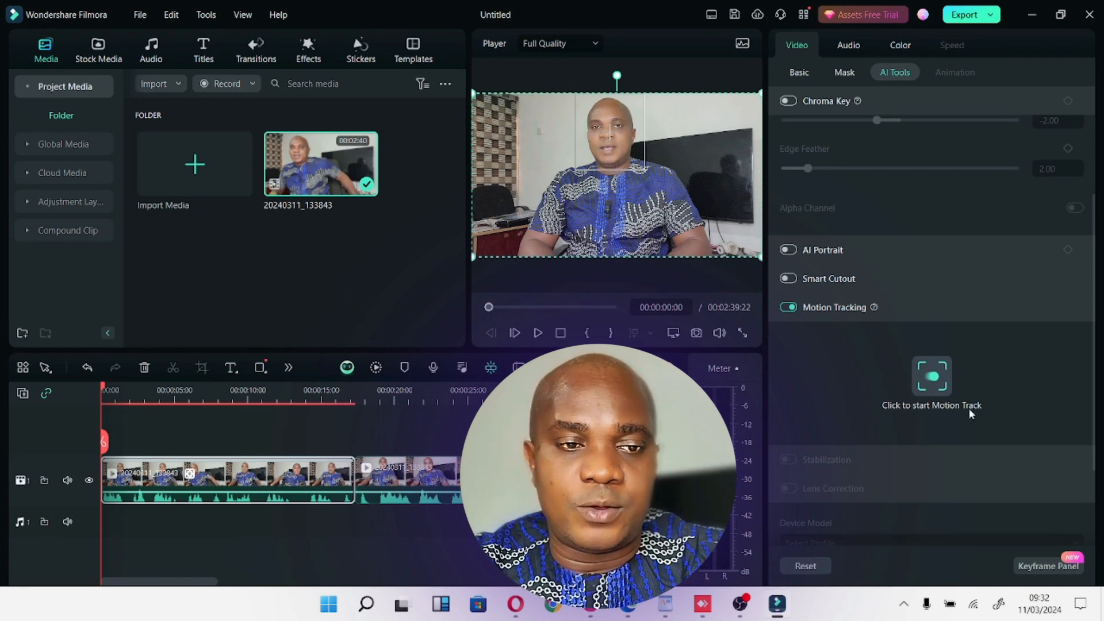
scroll(969, 408, down, 3)
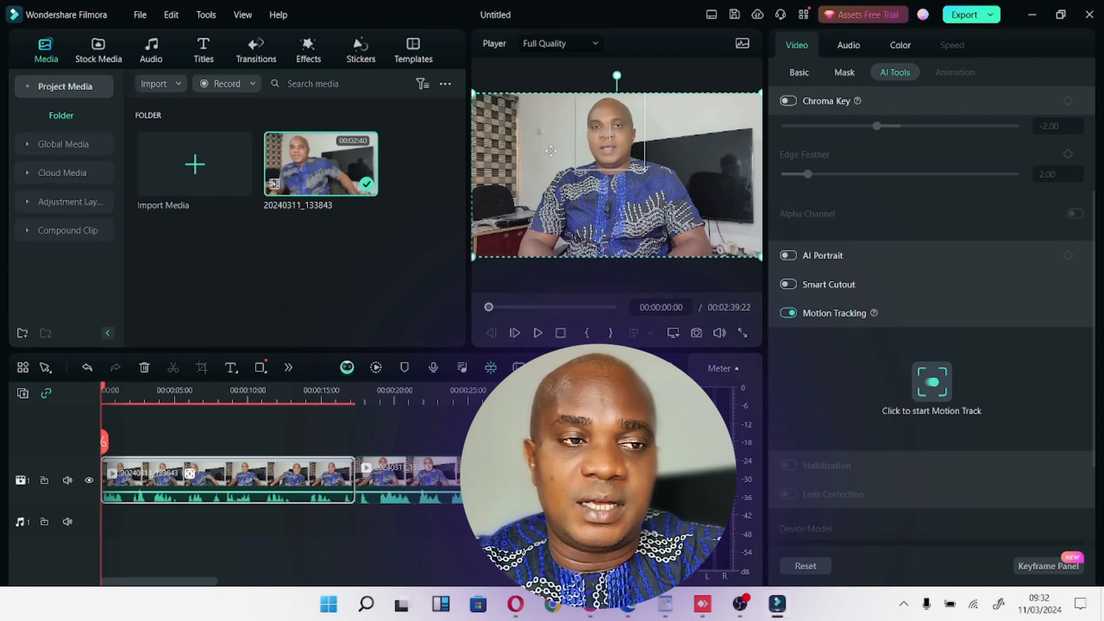
drag(107, 393, 270, 401)
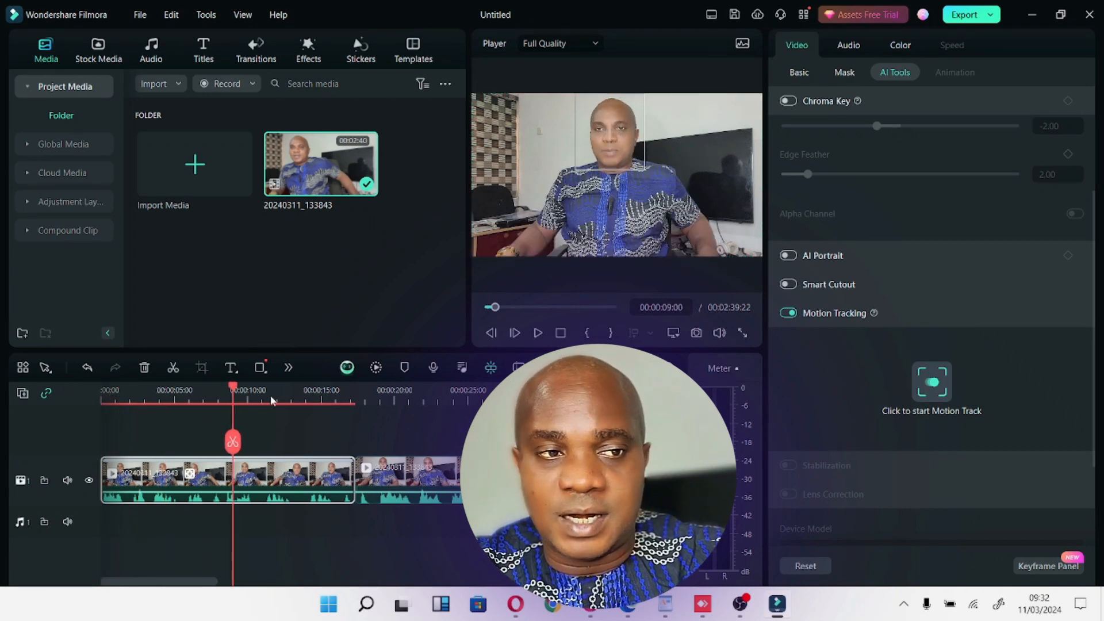
click(300, 395)
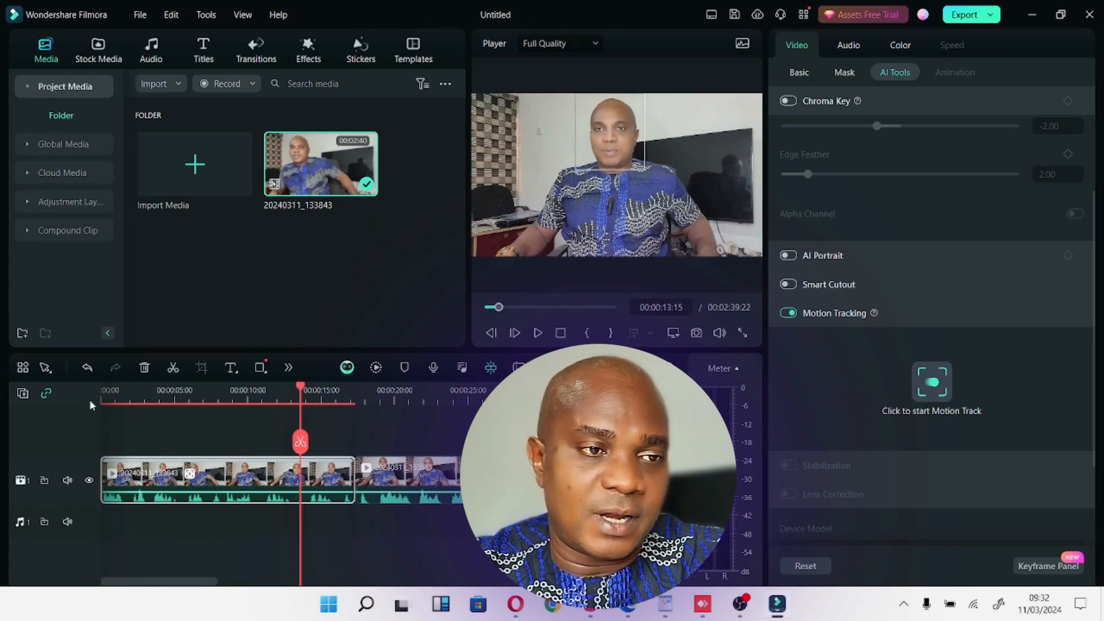
key(Home)
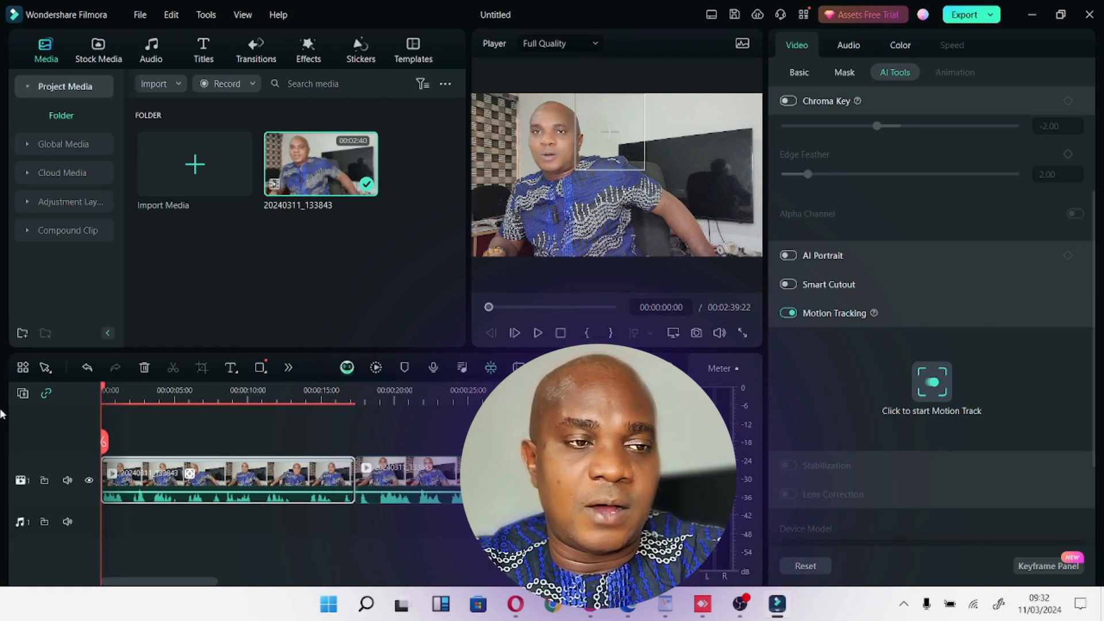
Run the motion track analysis on the first segment and lower the system speaker volume to 0 meanwhile.
click(935, 382)
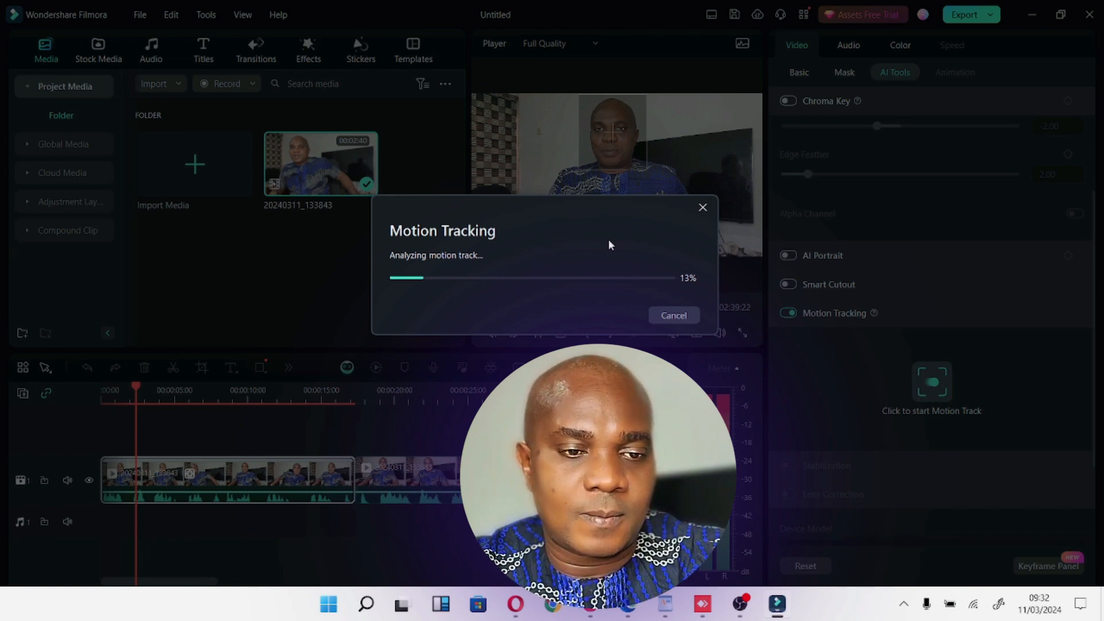
click(904, 604)
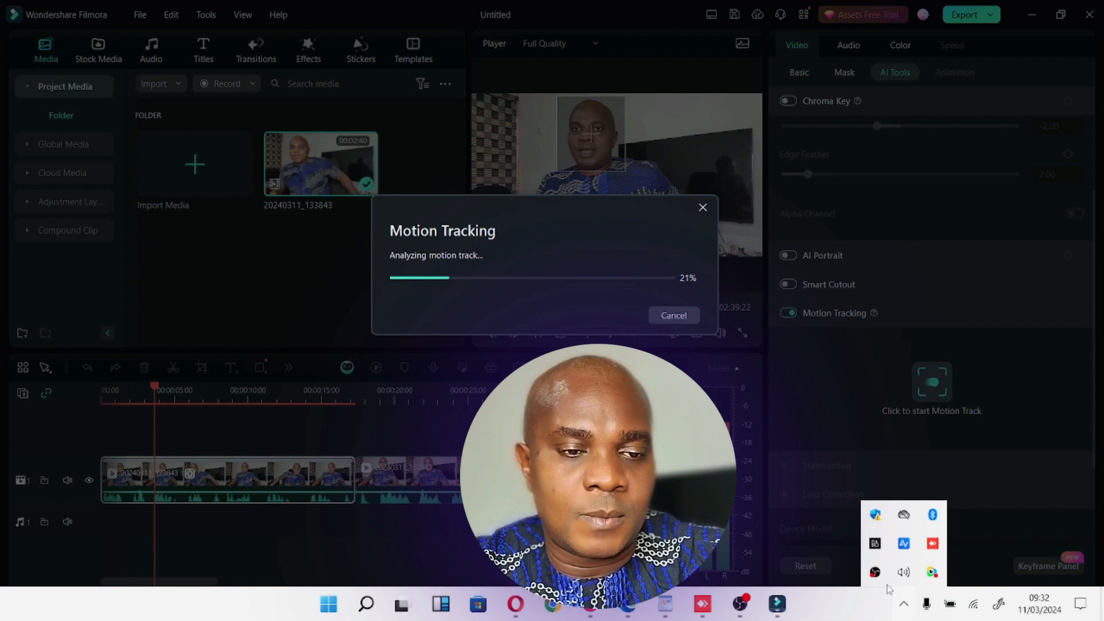
click(904, 572)
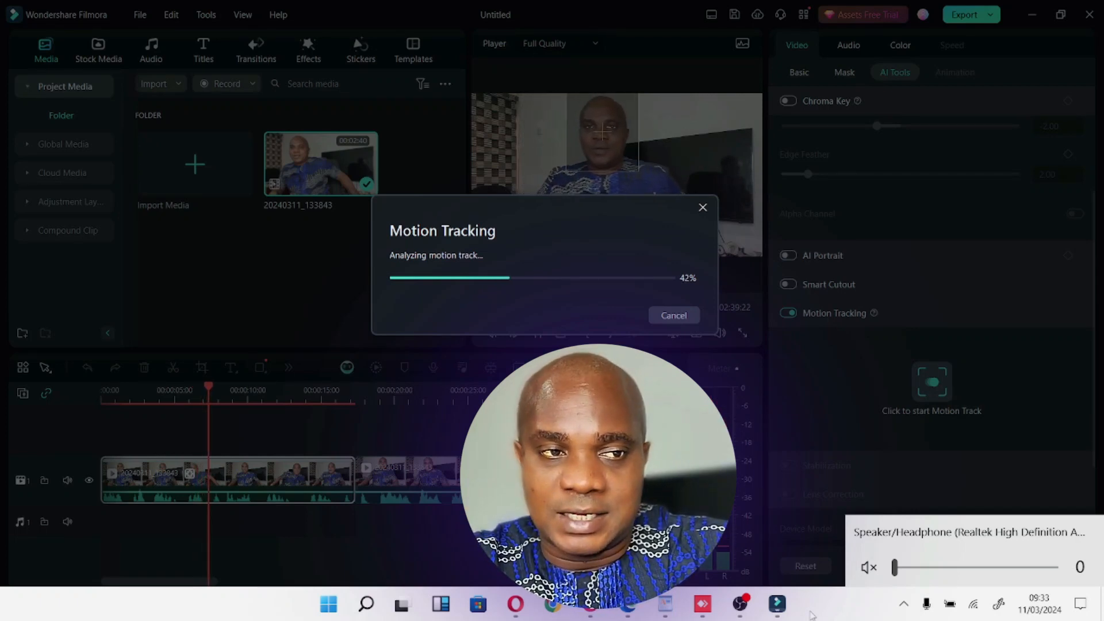
drag(539, 203, 554, 278)
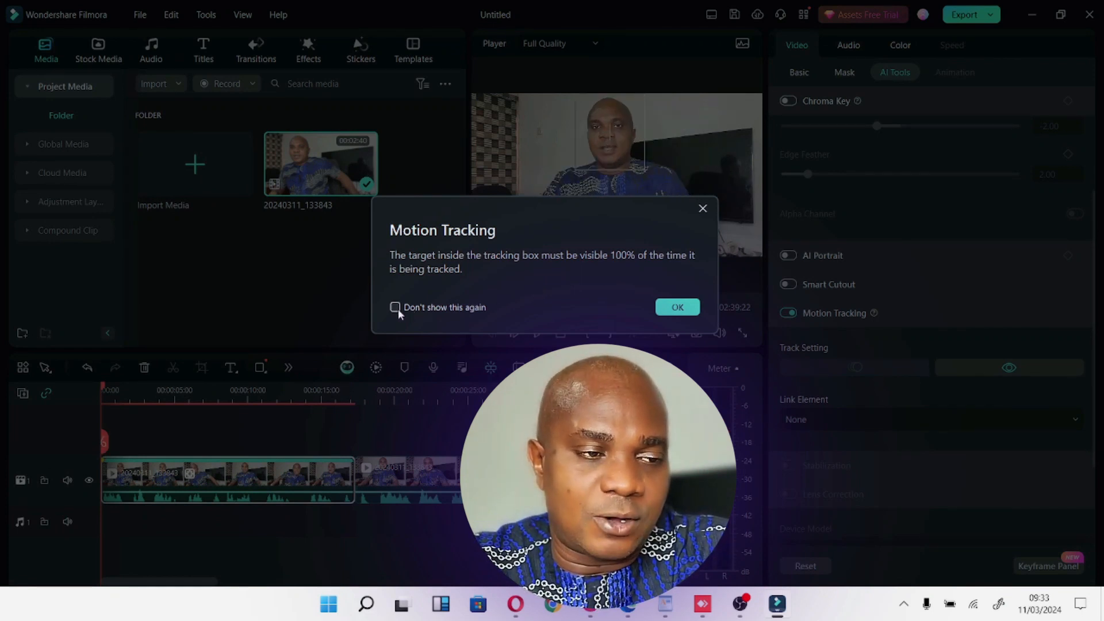
Acknowledge the tracking visibility notice and link a mosaic to the motion-tracked face of the first segment.
click(677, 308)
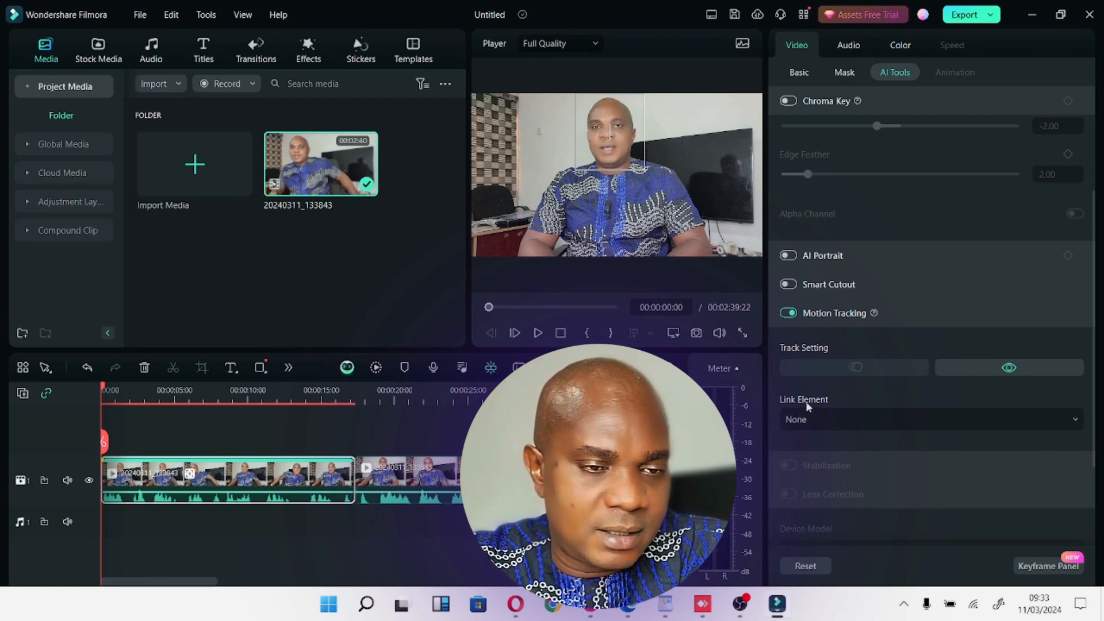
click(867, 421)
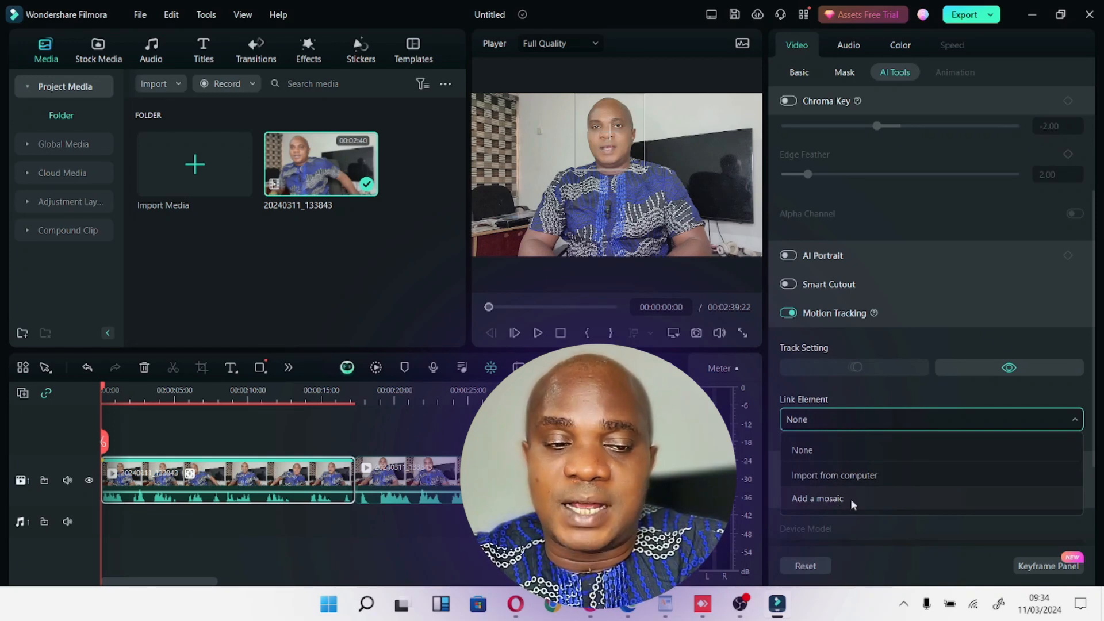
click(836, 498)
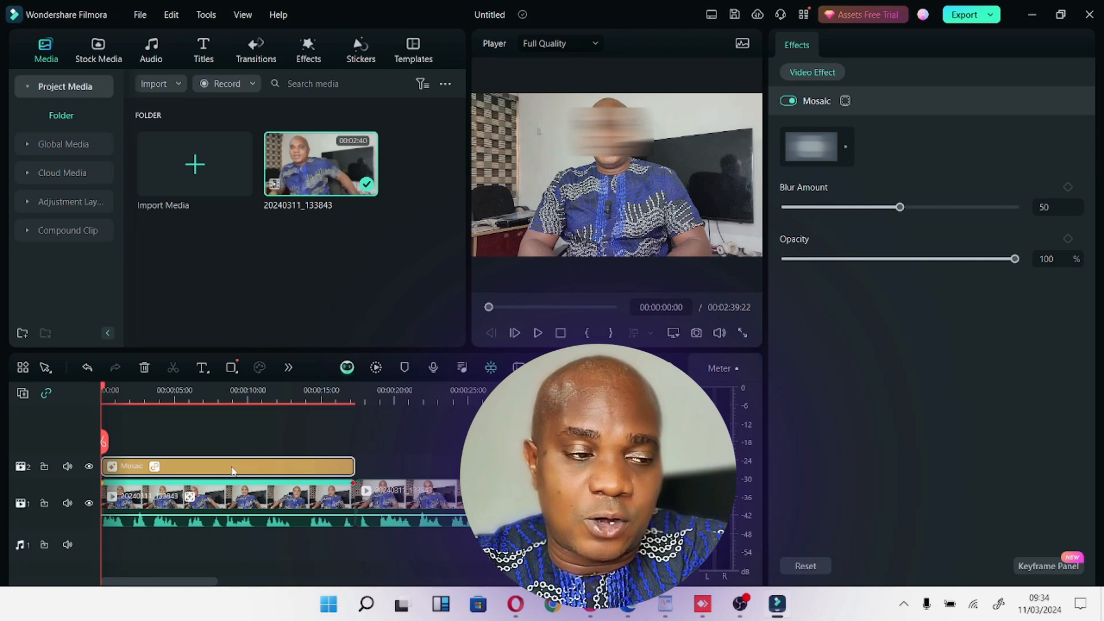
click(253, 486)
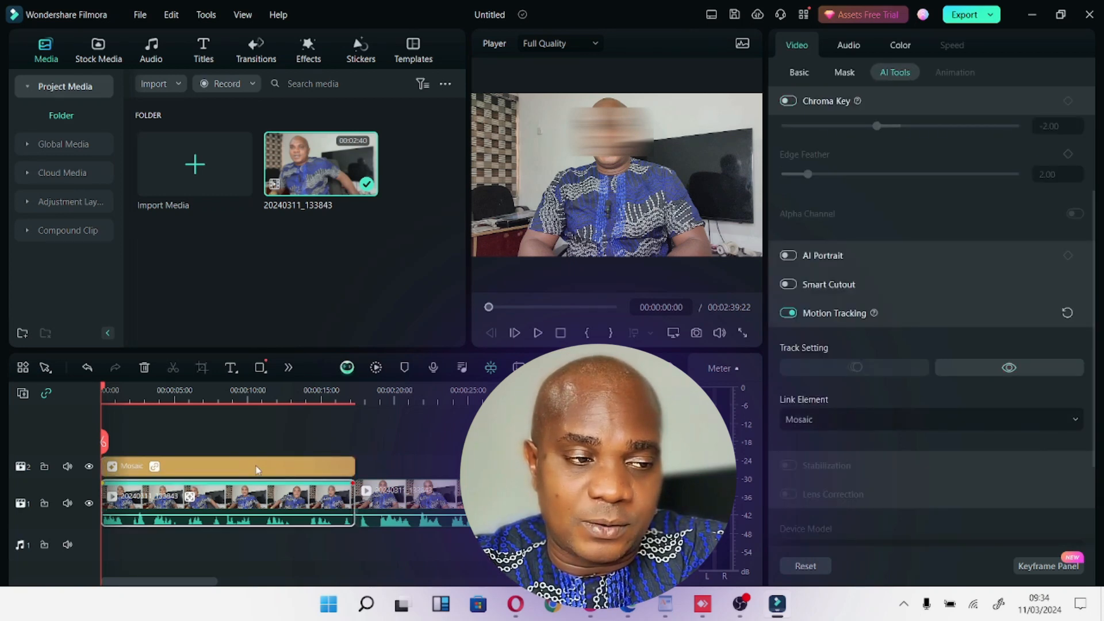
click(257, 468)
drag(473, 496, 509, 496)
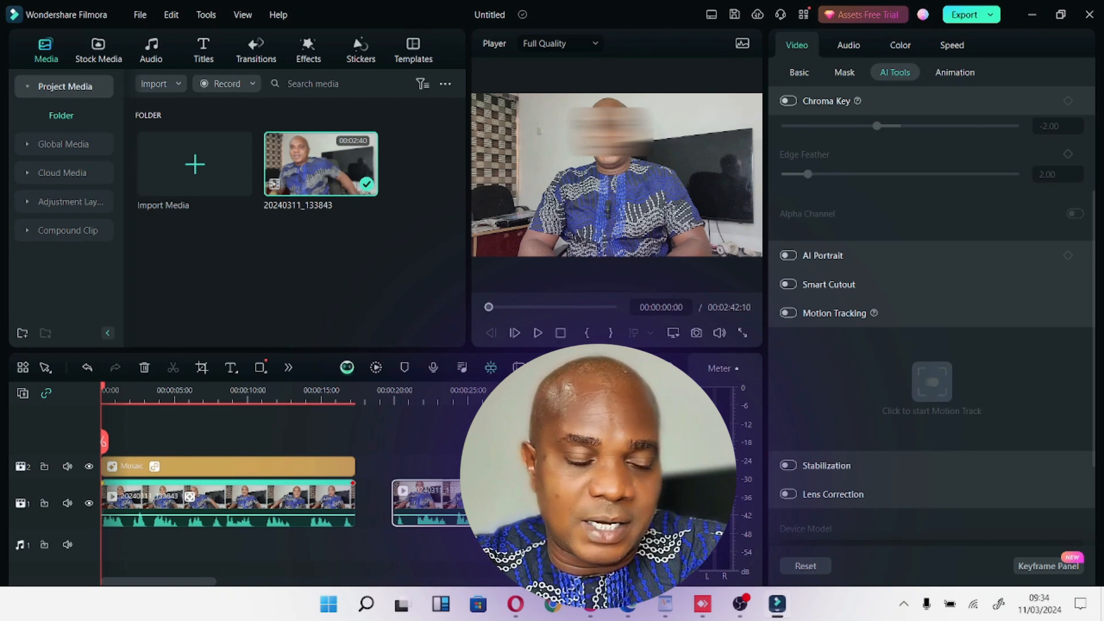
key(ctrl+z)
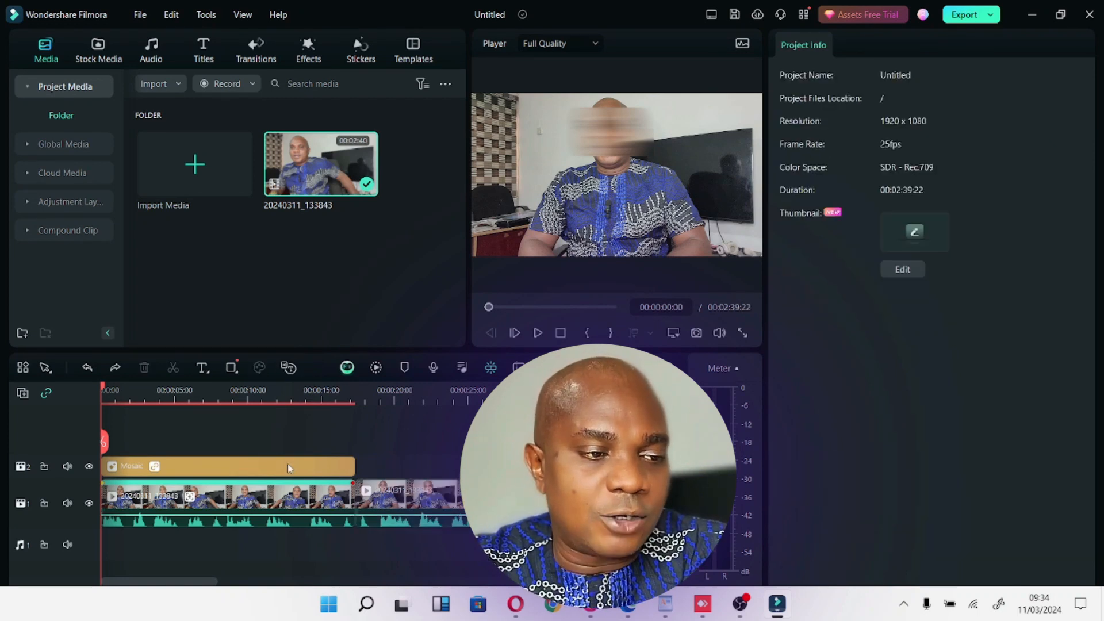
Resize the mosaic box to cover the man's whole head down to the neck and check the coverage in full-screen preview.
click(287, 463)
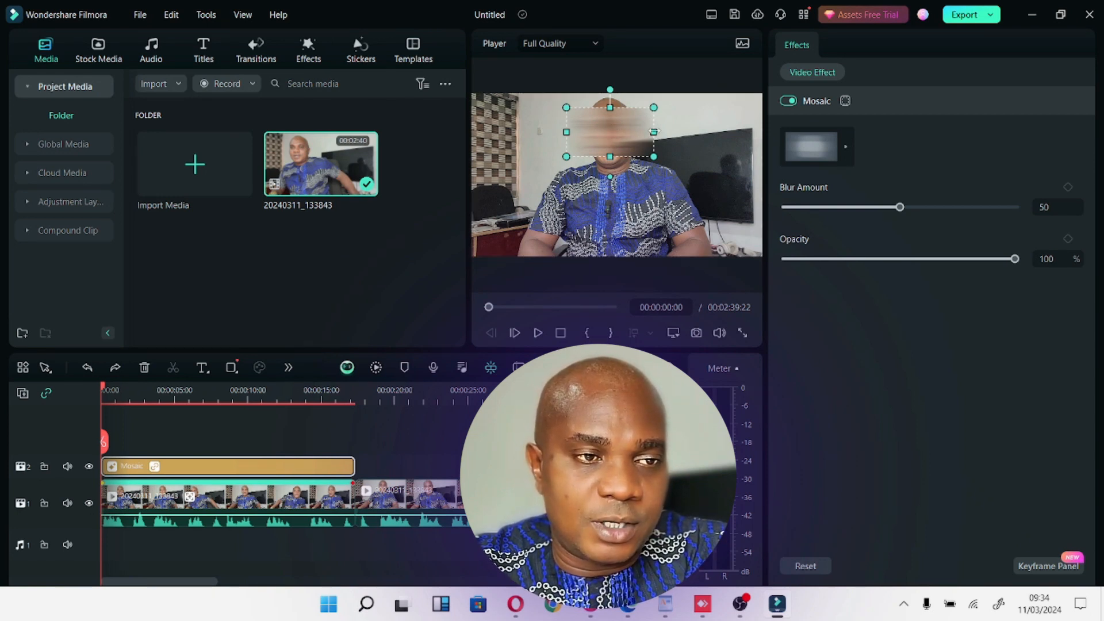
drag(655, 132, 607, 140)
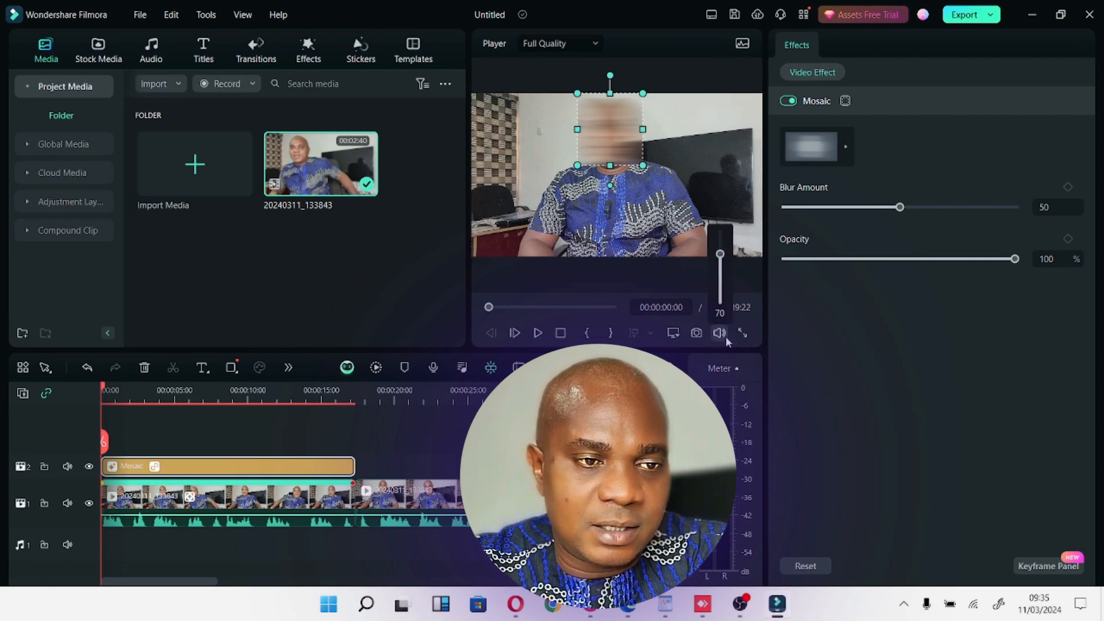
click(742, 334)
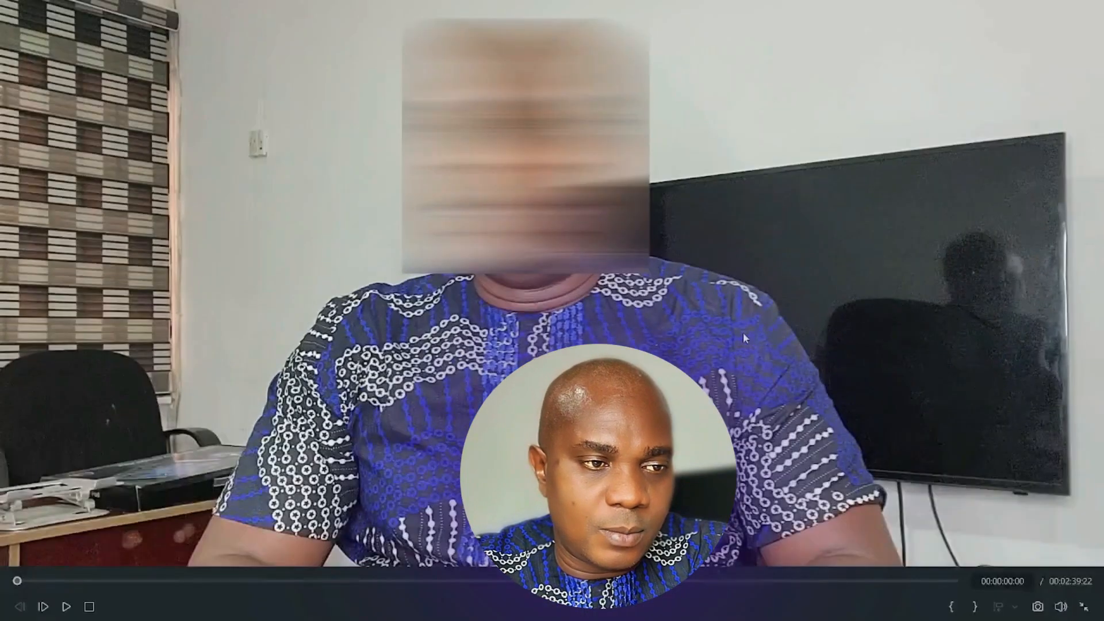
key(Escape)
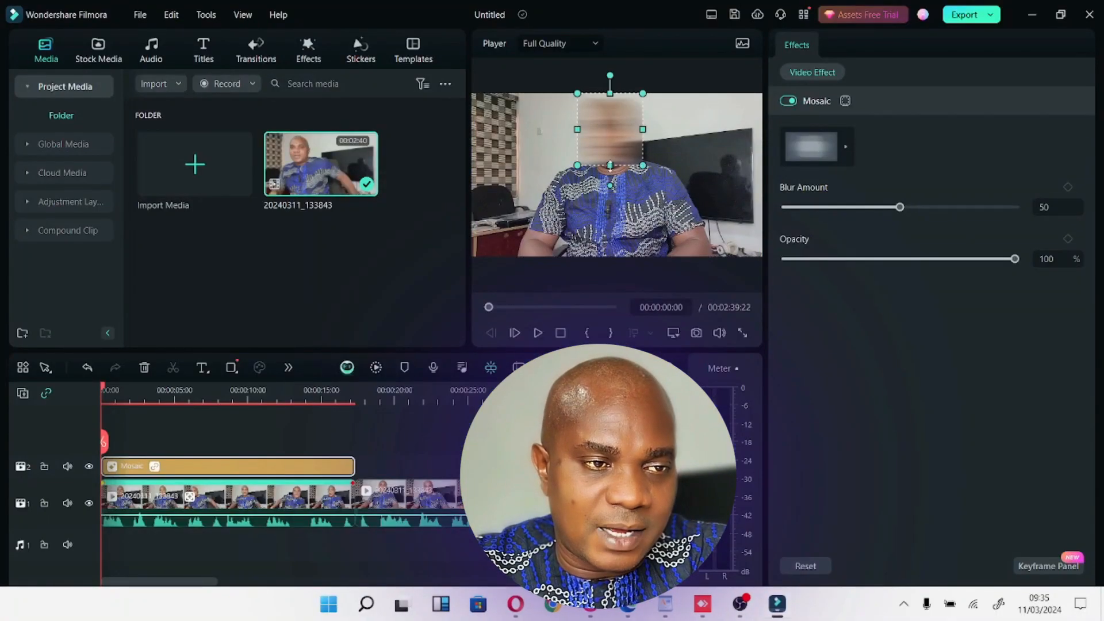
drag(610, 167, 611, 169)
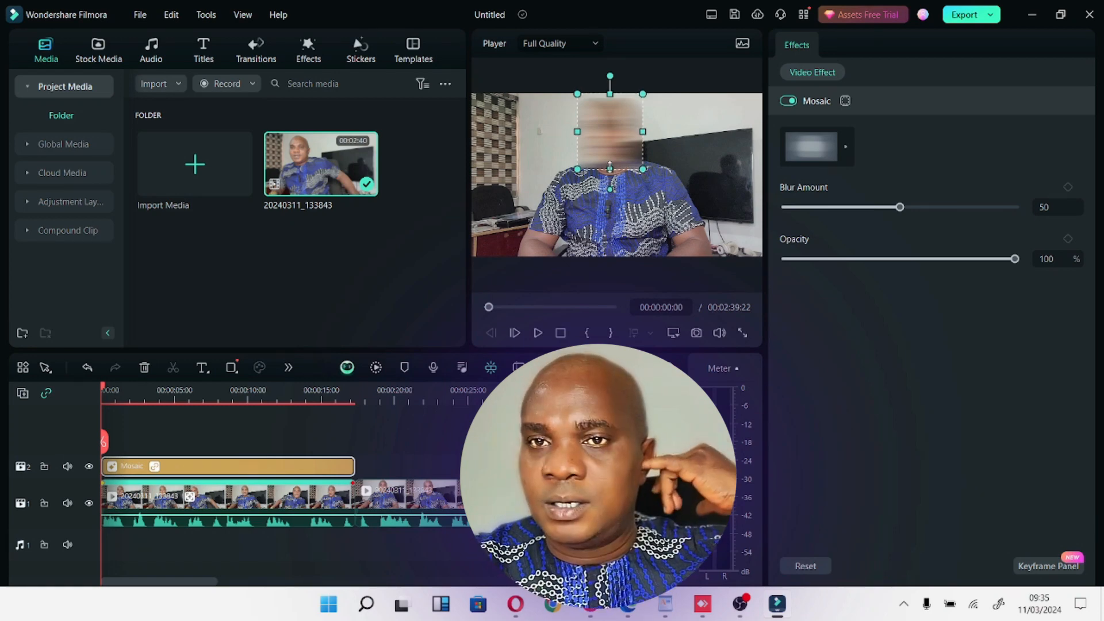
click(749, 333)
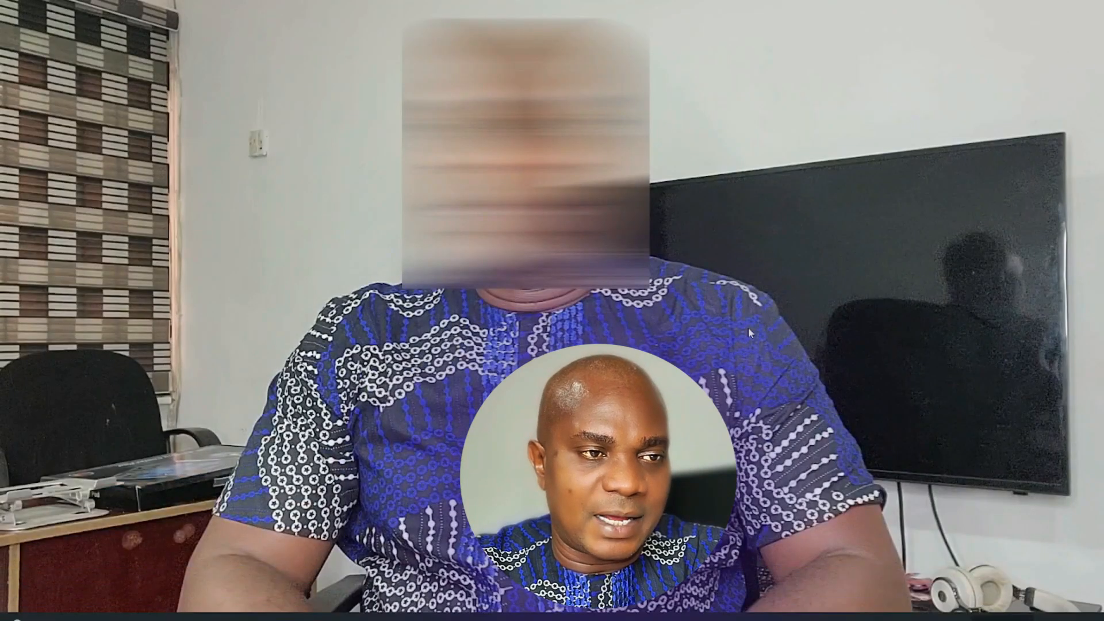
key(Escape)
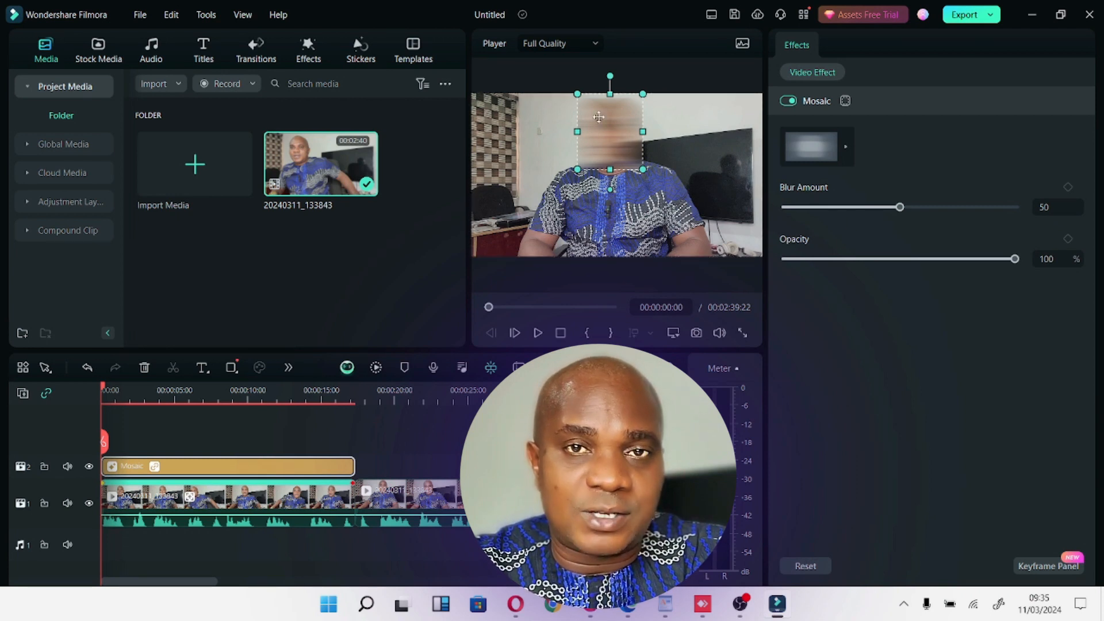
Change the mosaic's style to the pixelated square pattern and check the face in full-screen preview.
click(850, 147)
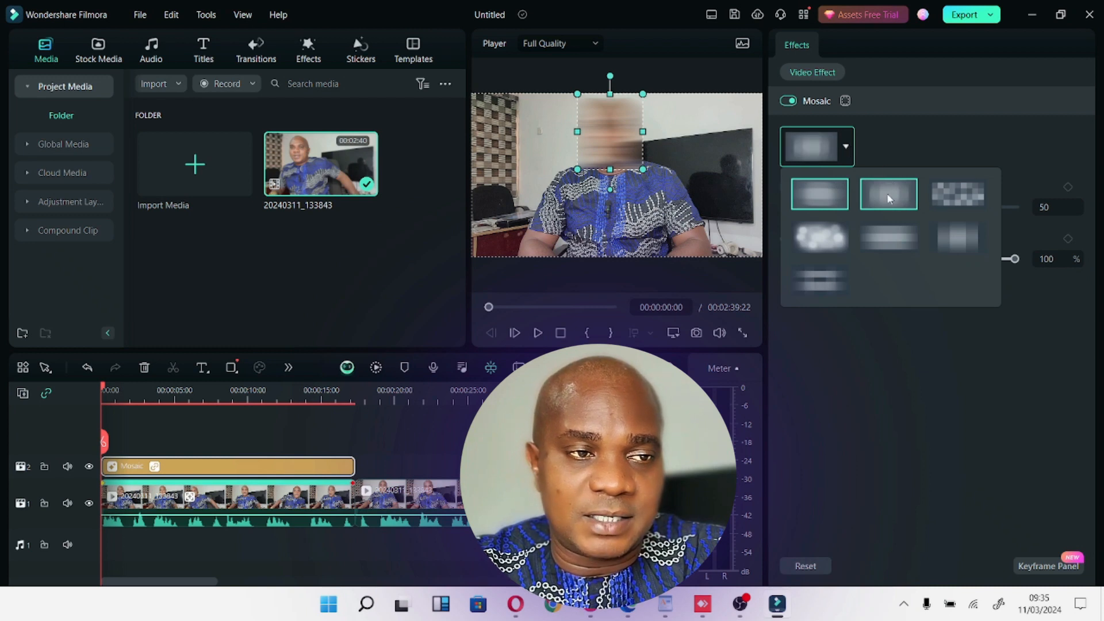
click(889, 195)
click(850, 147)
click(965, 195)
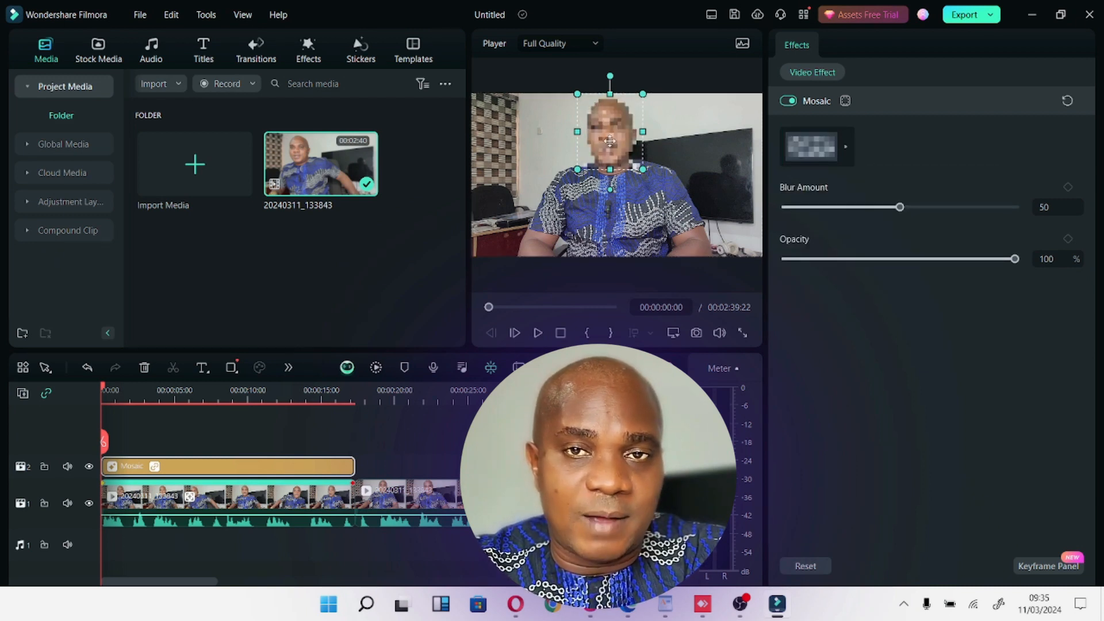
click(744, 334)
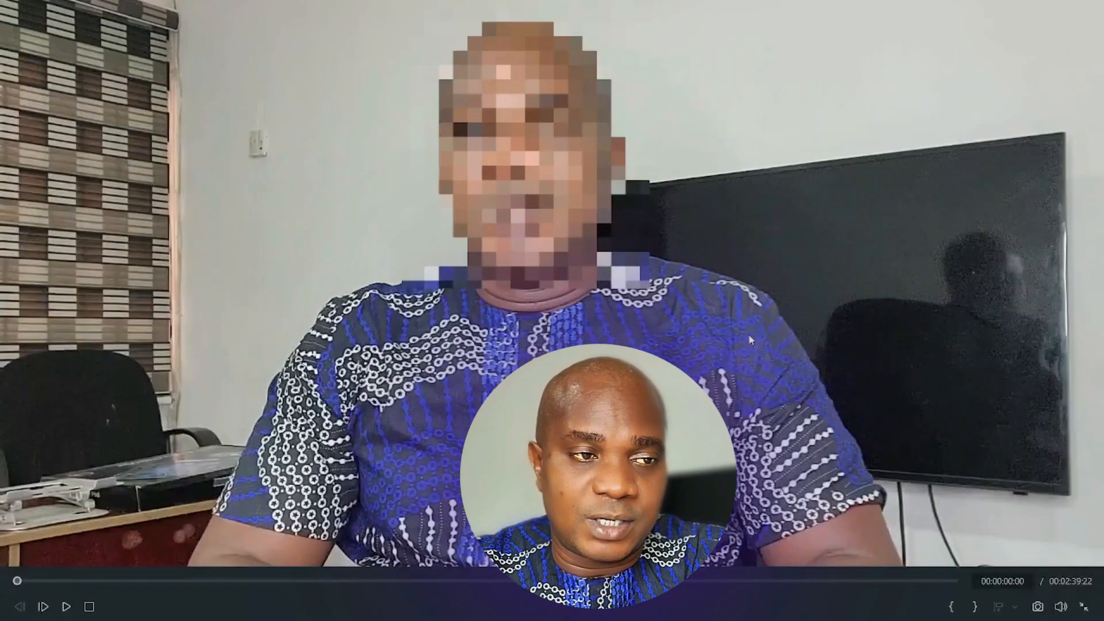
key(Escape)
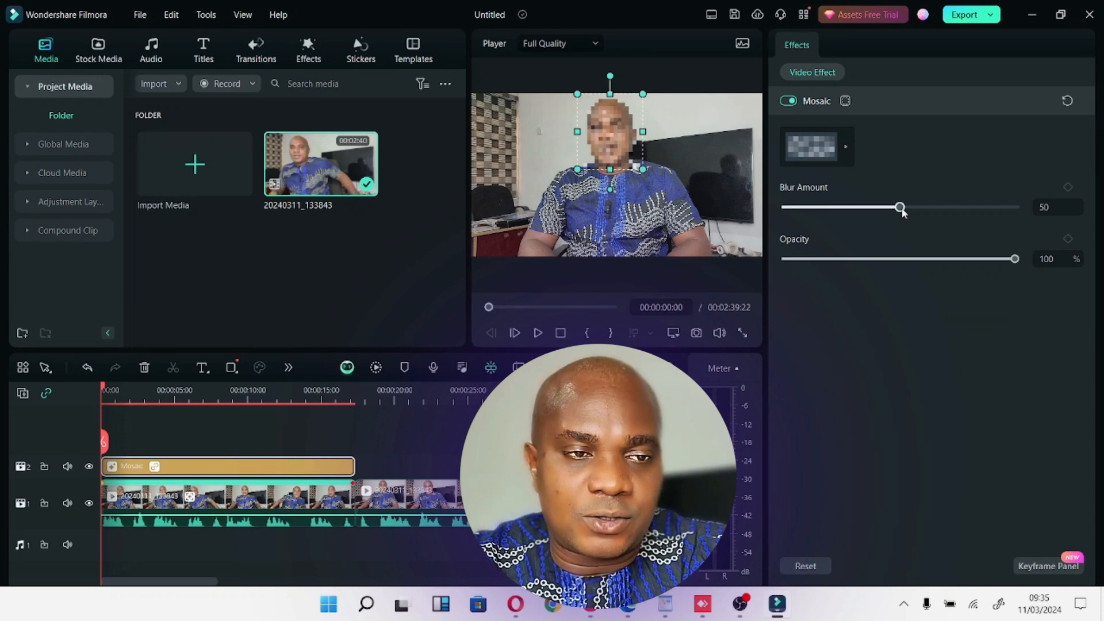
Set the mosaic's blur amount to 92 with opacity at 100%, and inspect the result in full-screen preview.
drag(902, 207, 997, 214)
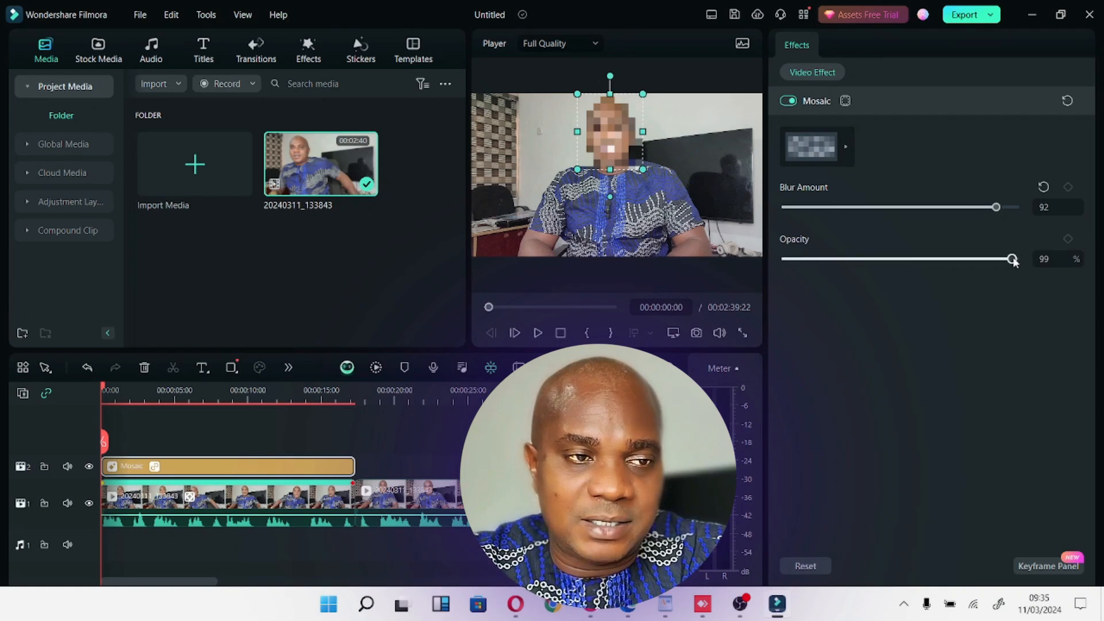
drag(956, 269, 1068, 244)
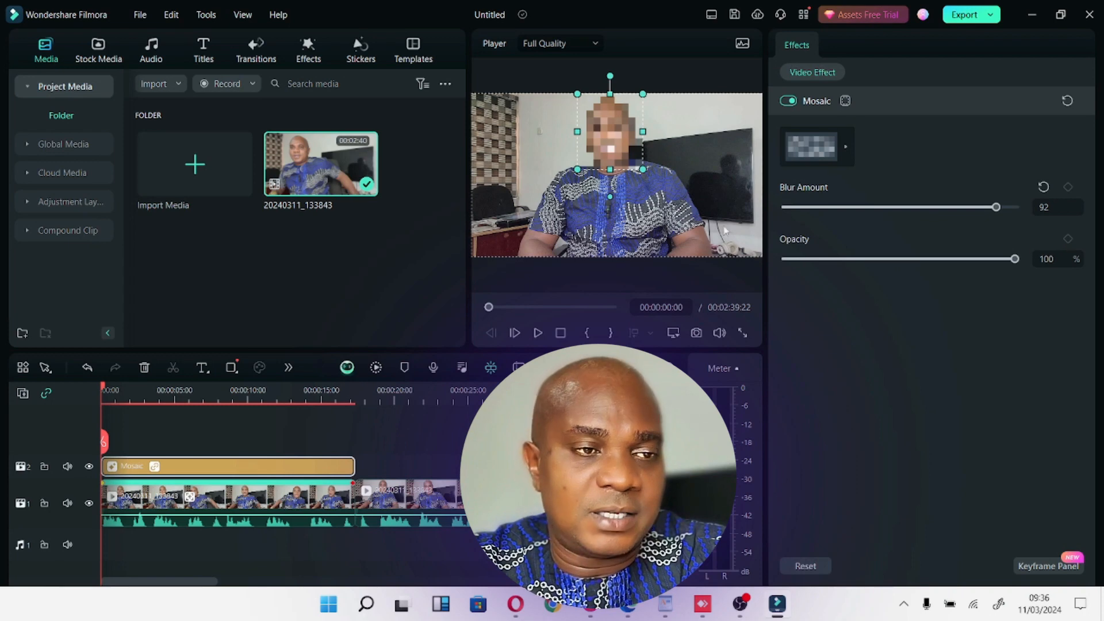
click(744, 333)
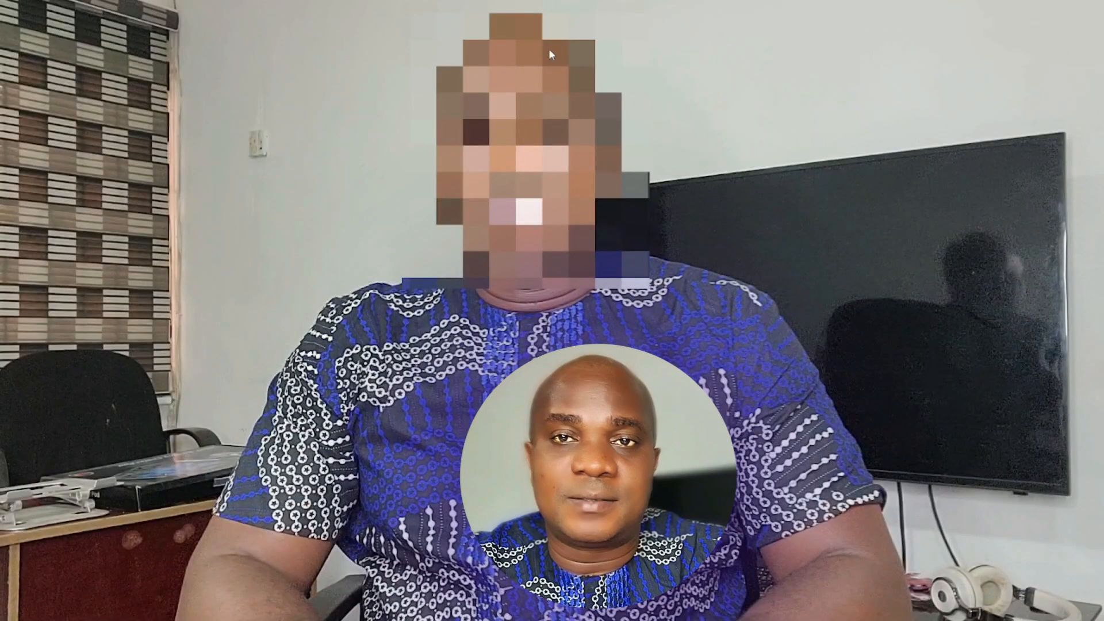
key(Escape)
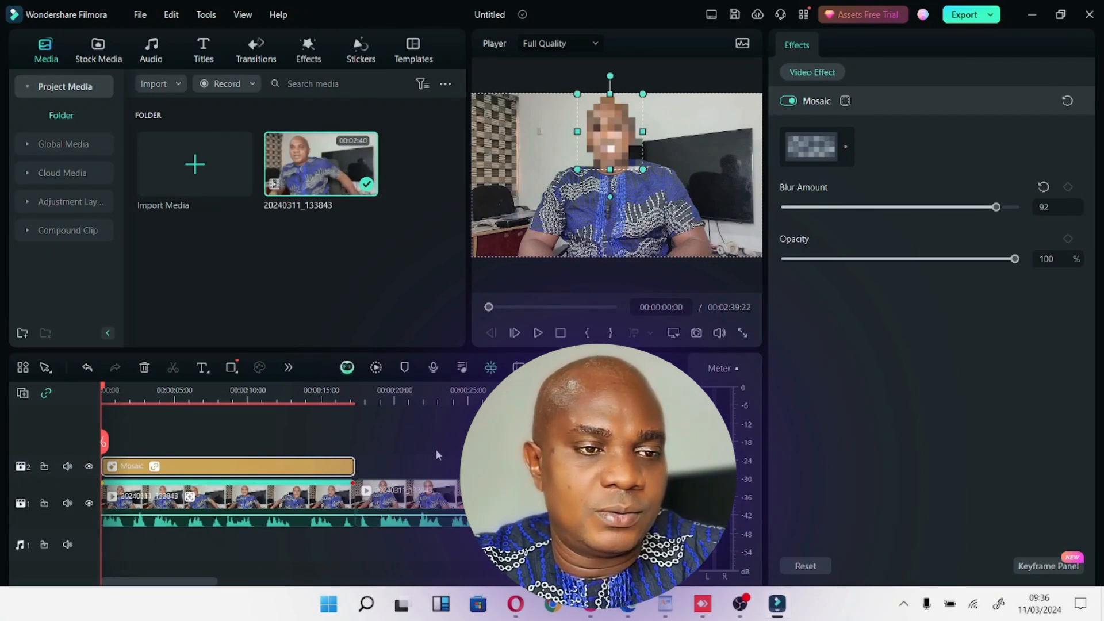
Play the first segment in full-screen preview to check that the mosaic follows the moving face.
key(space)
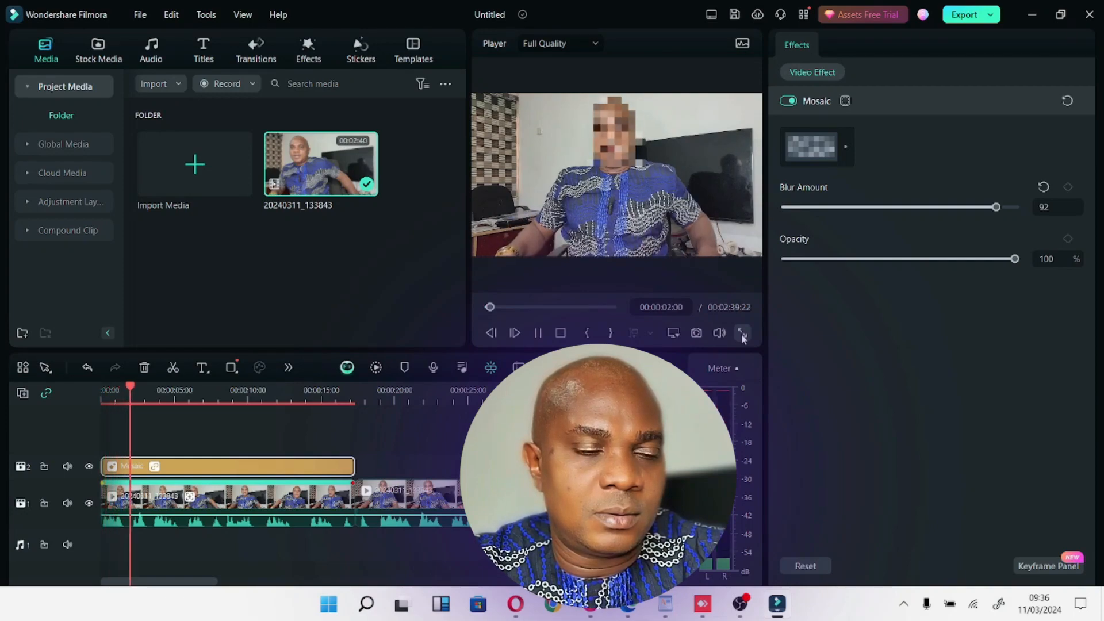
click(743, 335)
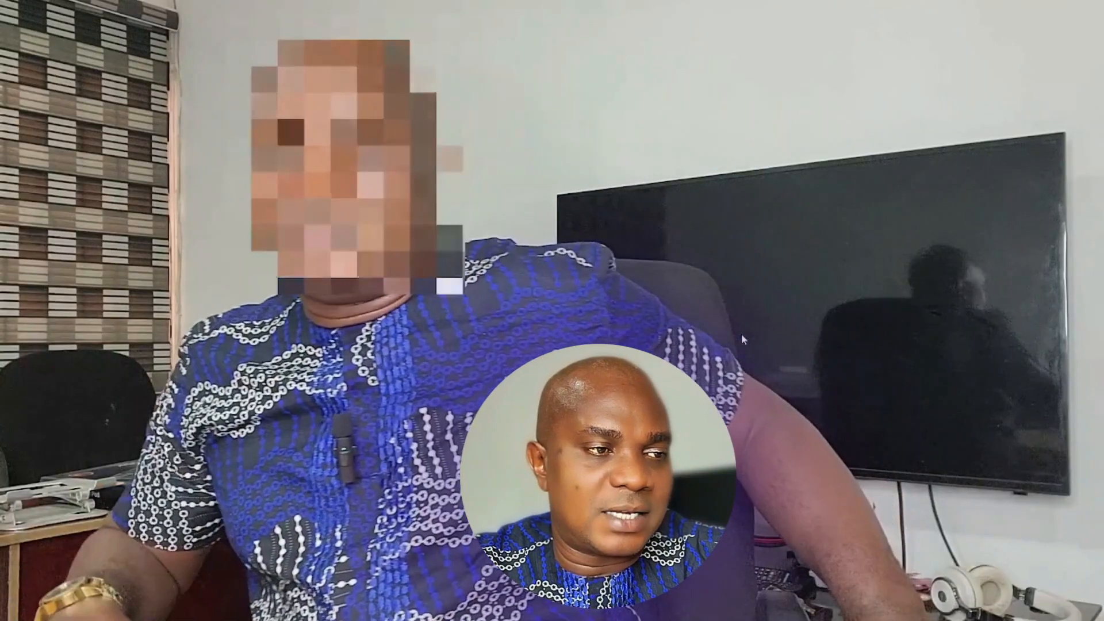
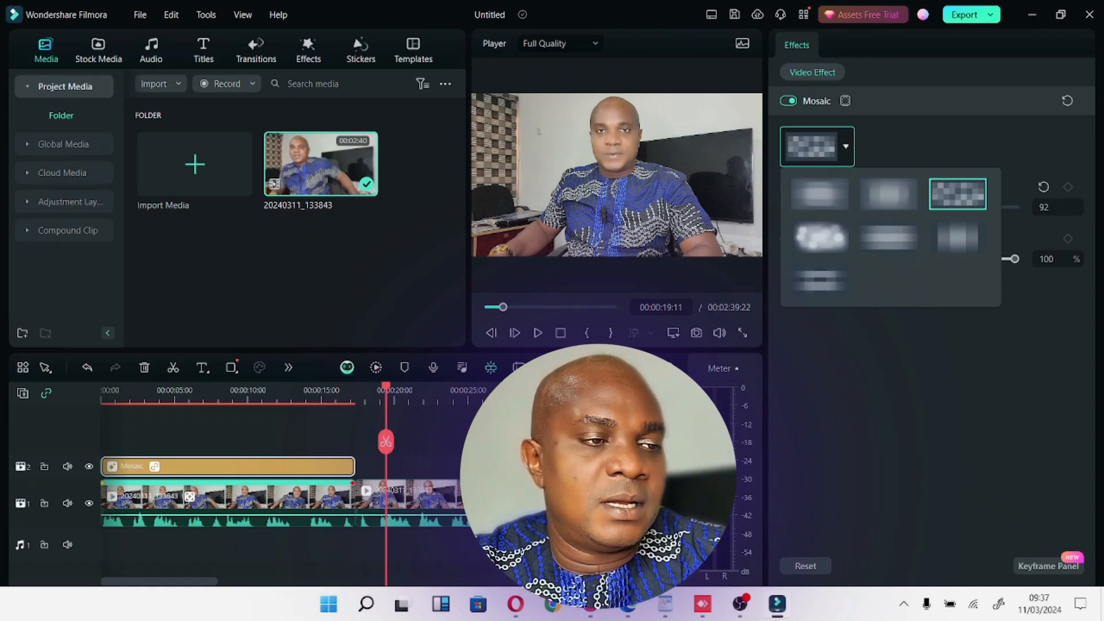
Clear all clips from the timeline, then import the MDX car video and place it at the start of video track 1.
drag(506, 542, 122, 396)
key(Delete)
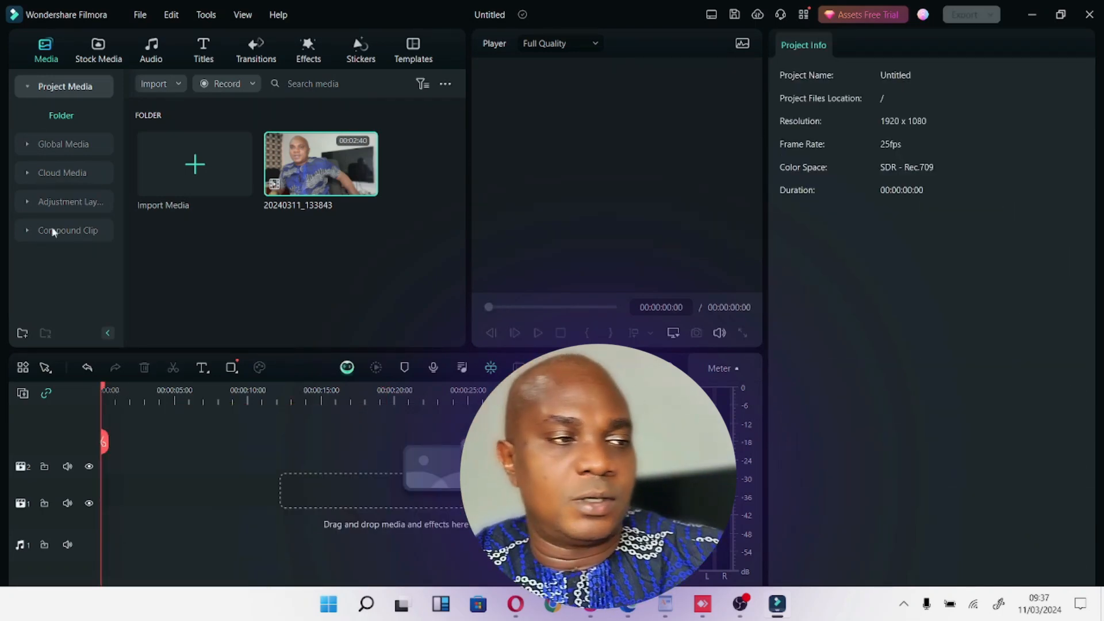
click(202, 173)
double_click(250, 138)
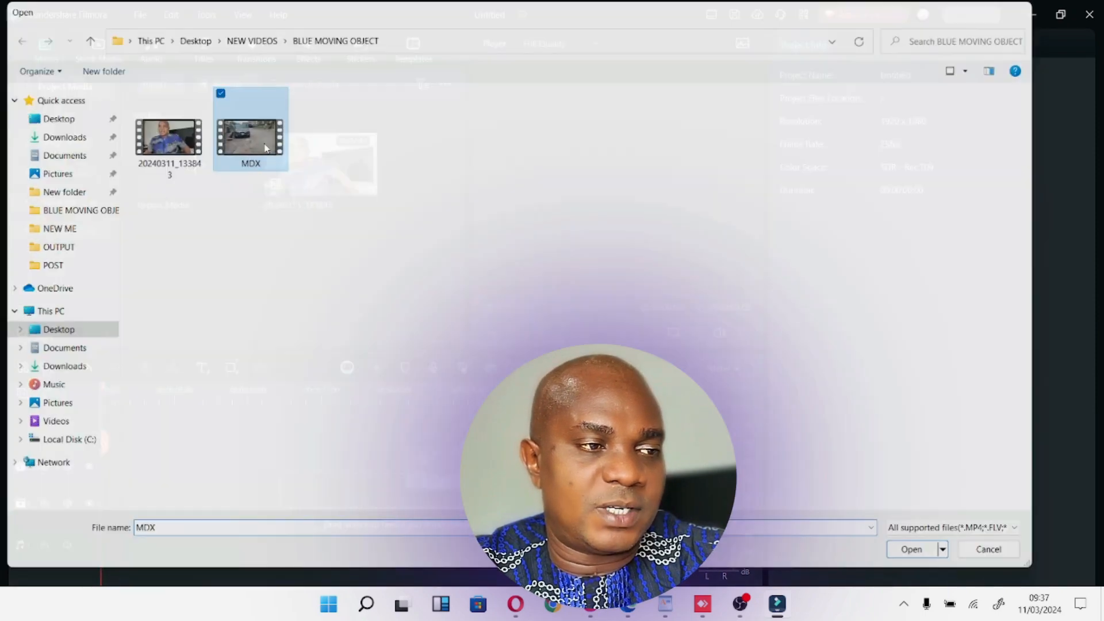
drag(329, 175, 103, 504)
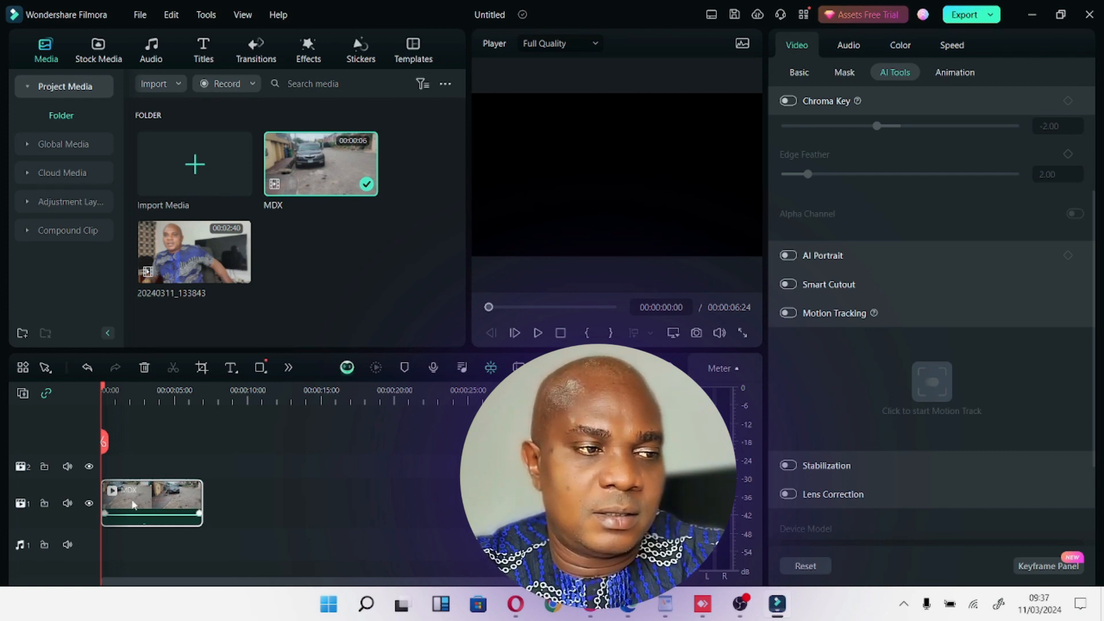
Play the MDX clip briefly to review the car footage and go back towards its beginning.
key(space)
key(space)
drag(134, 505, 61, 509)
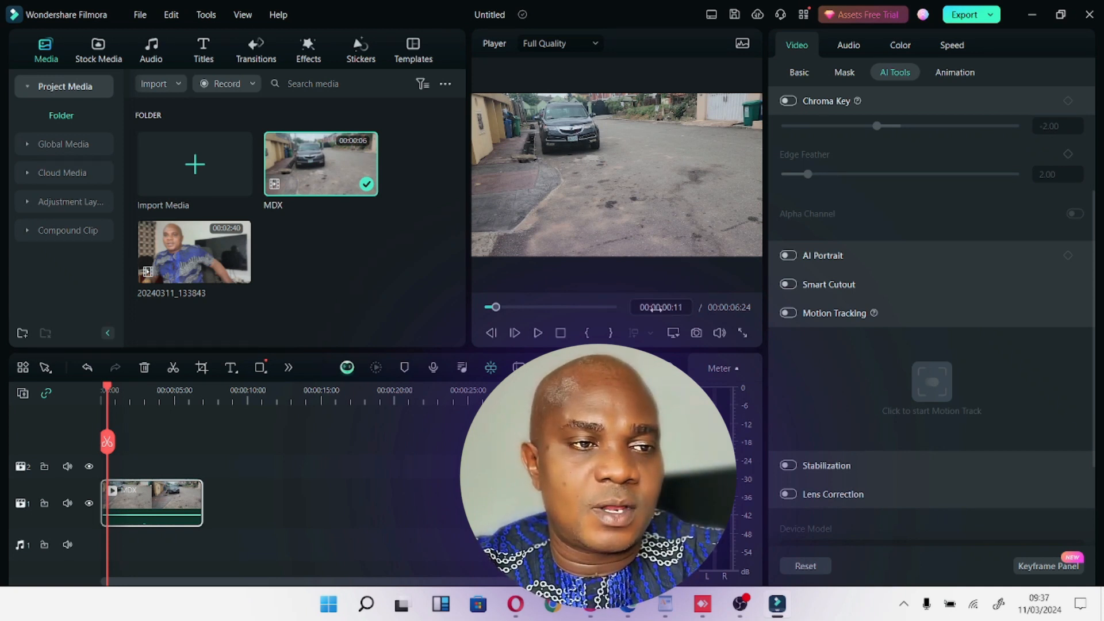
click(802, 75)
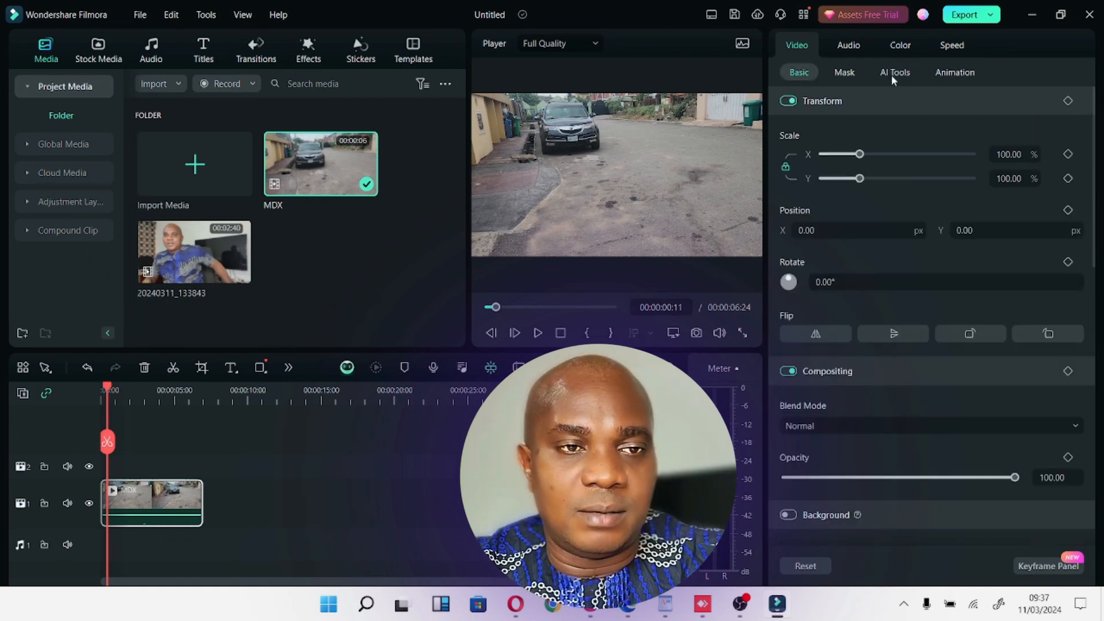
click(897, 76)
click(813, 74)
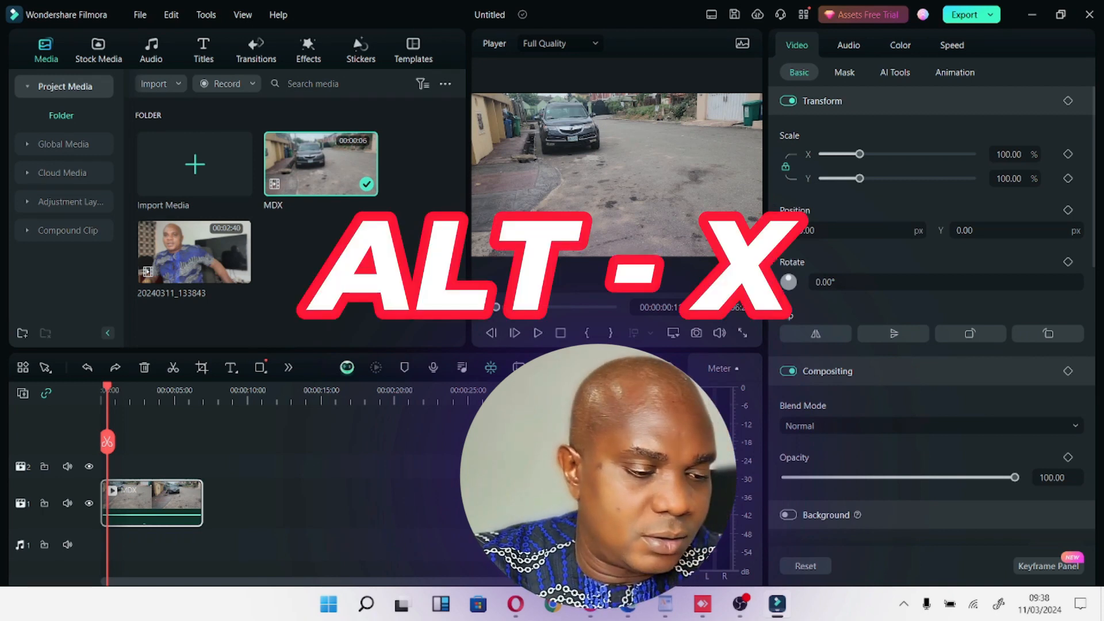
key(alt+x)
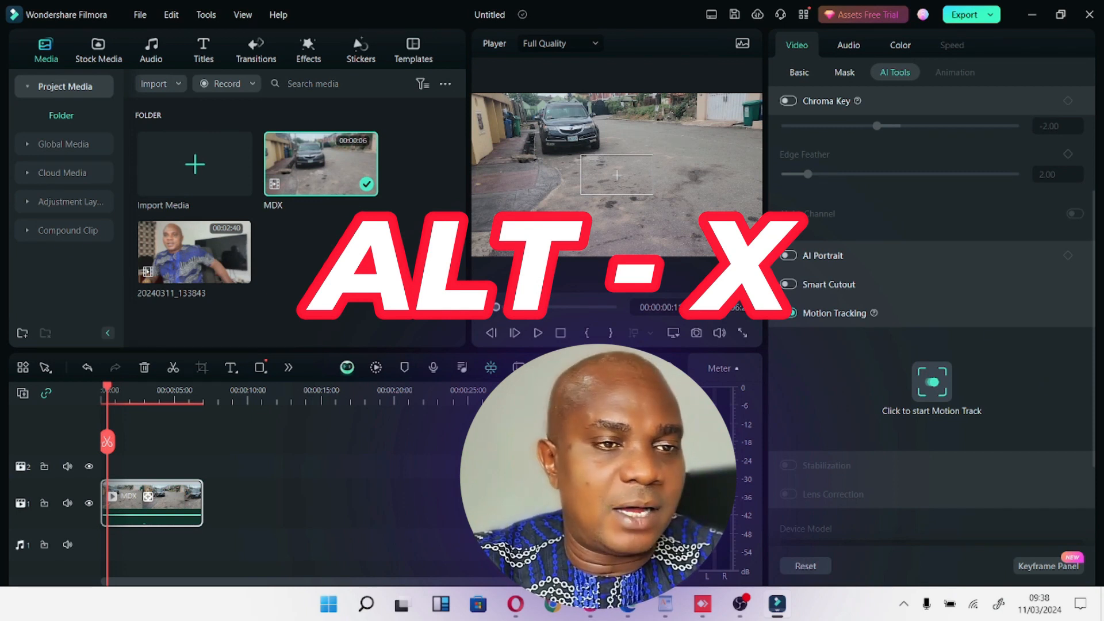
key(ctrl+z)
click(849, 46)
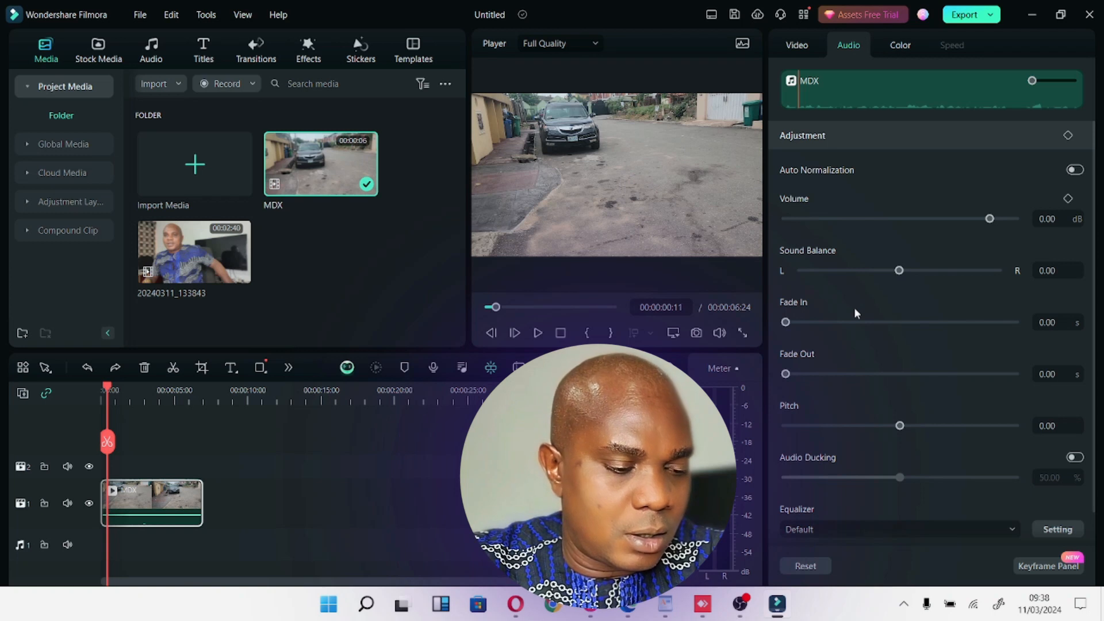
Enable motion tracking on the MDX clip at its first frame and move the tracking box over the car's front.
key(alt+x)
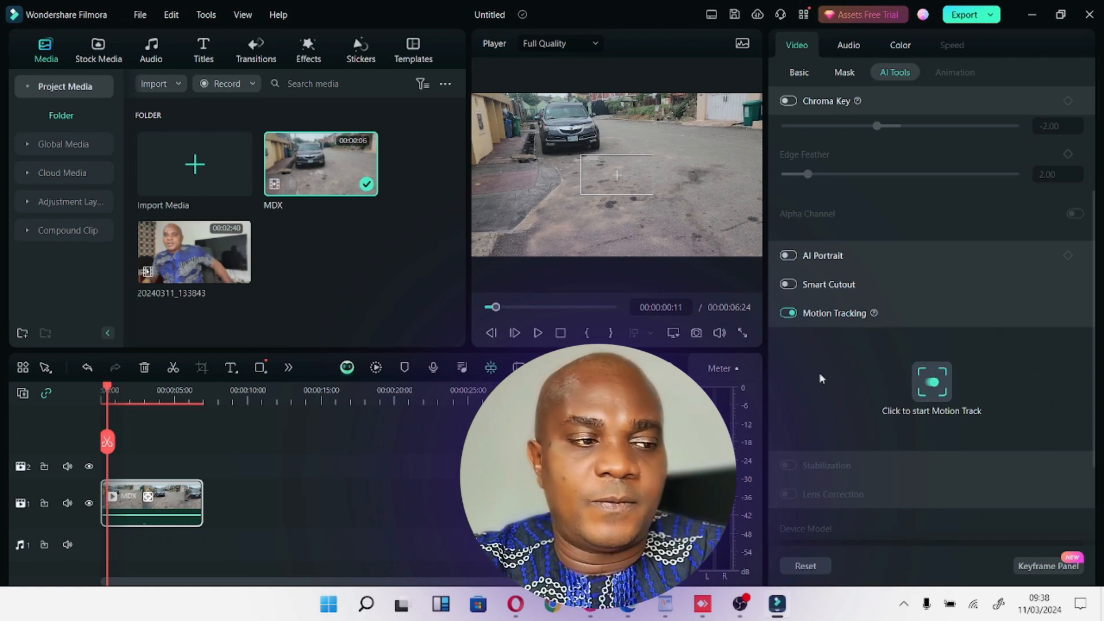
drag(106, 391, 101, 391)
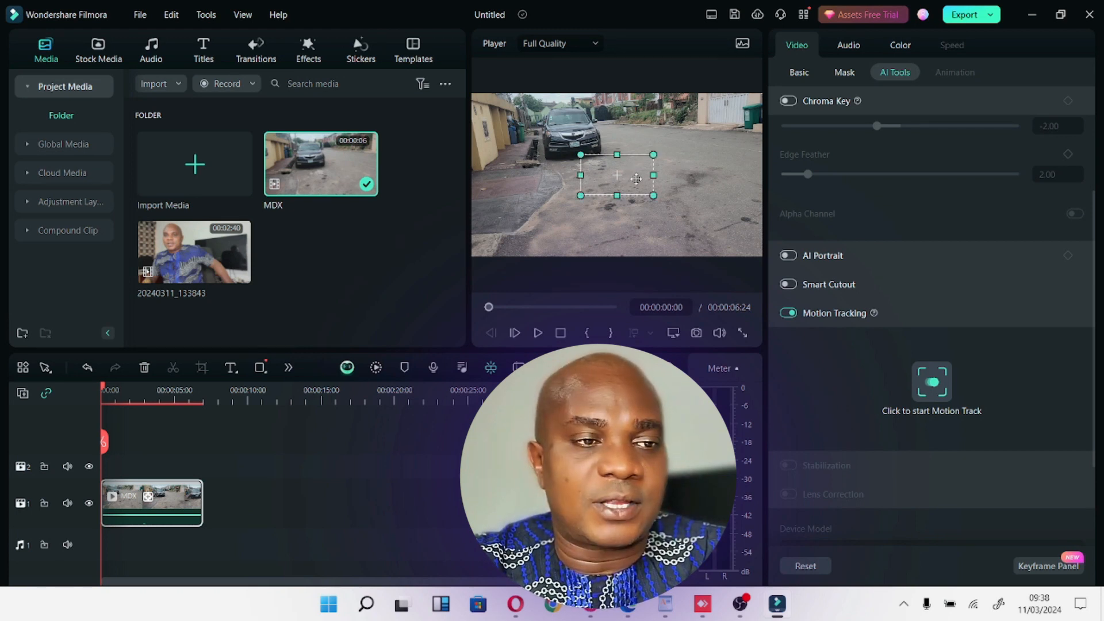
drag(635, 180, 592, 150)
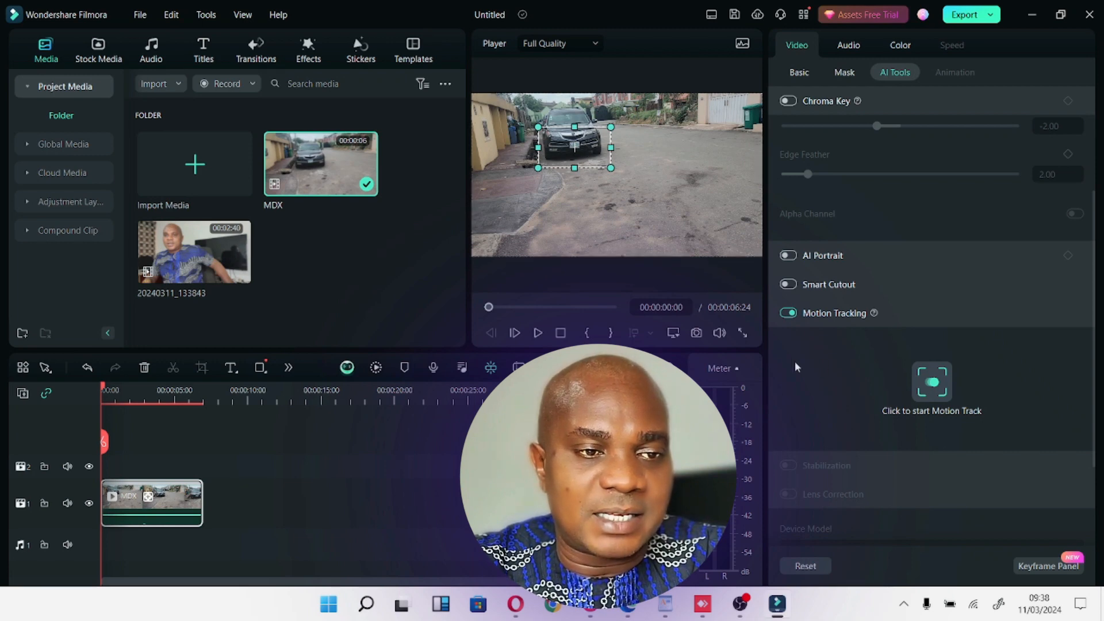
click(742, 333)
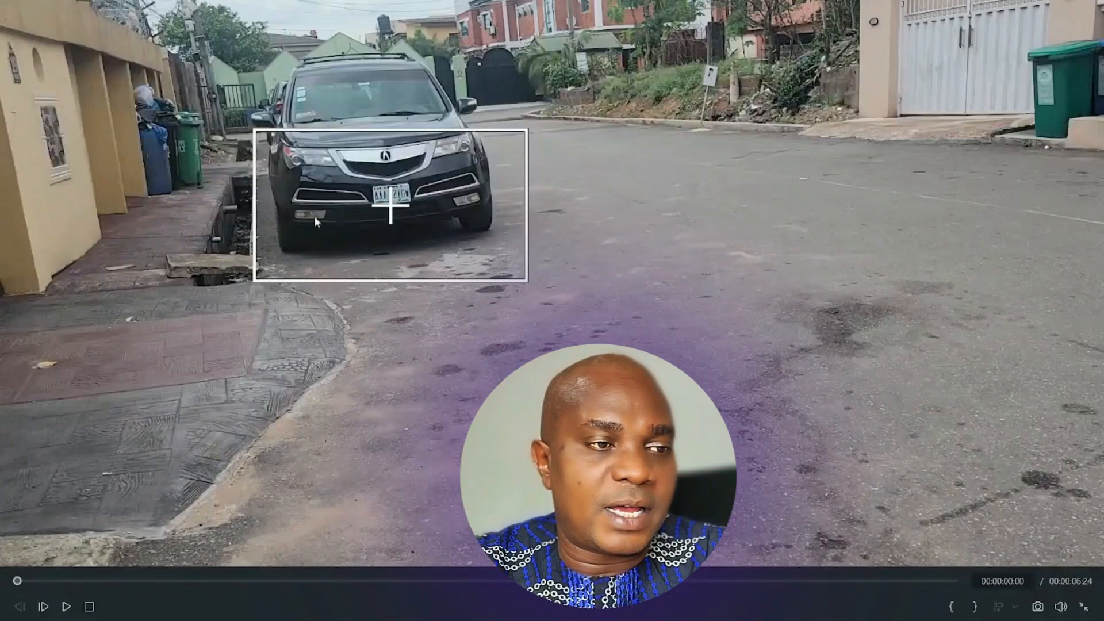
key(Escape)
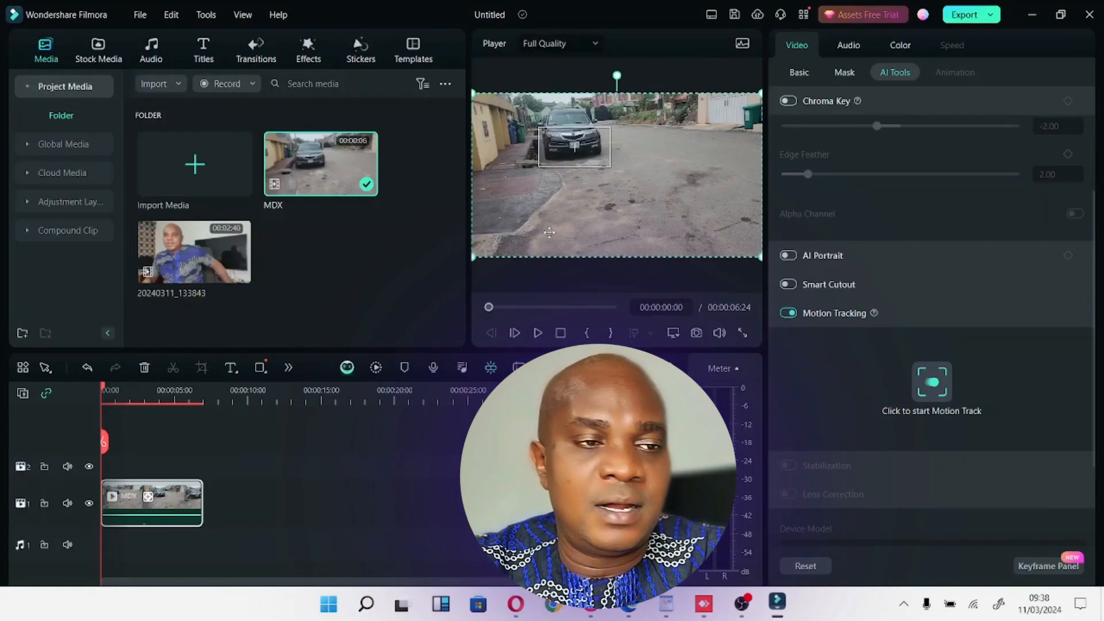
Shrink the tracking box tightly around the car's number plate and check the fit in full-screen preview.
click(602, 167)
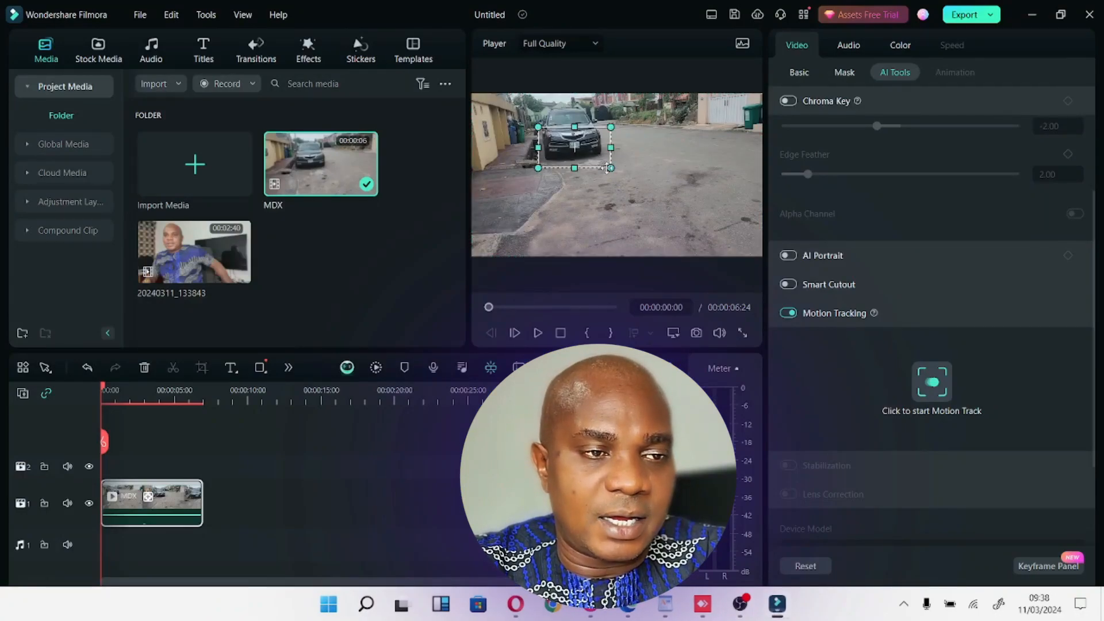
drag(611, 168, 586, 153)
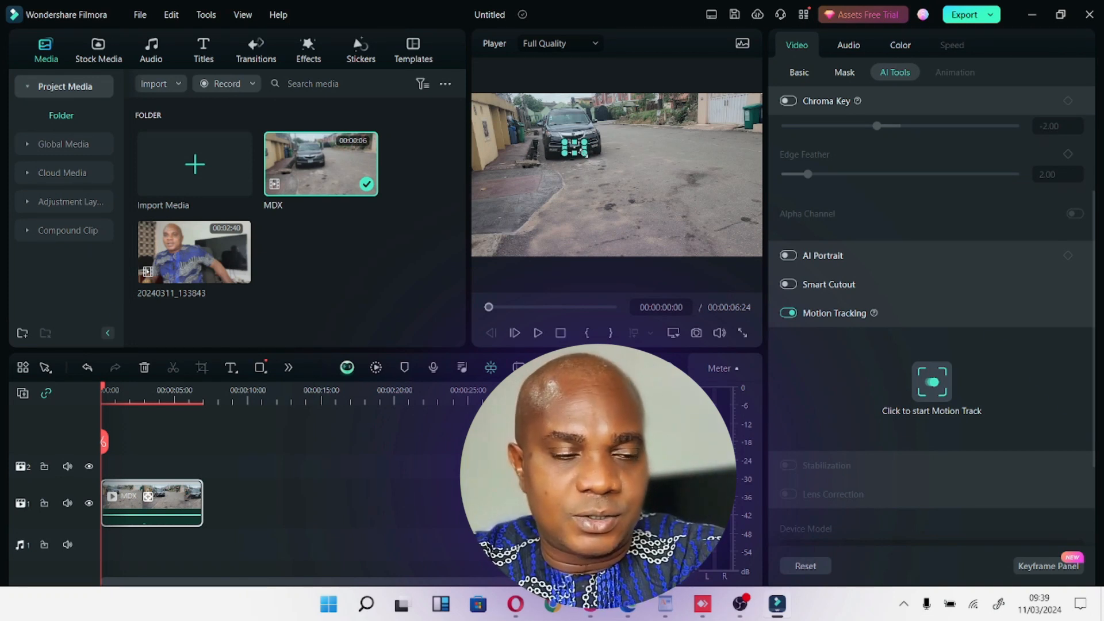
drag(585, 154, 587, 154)
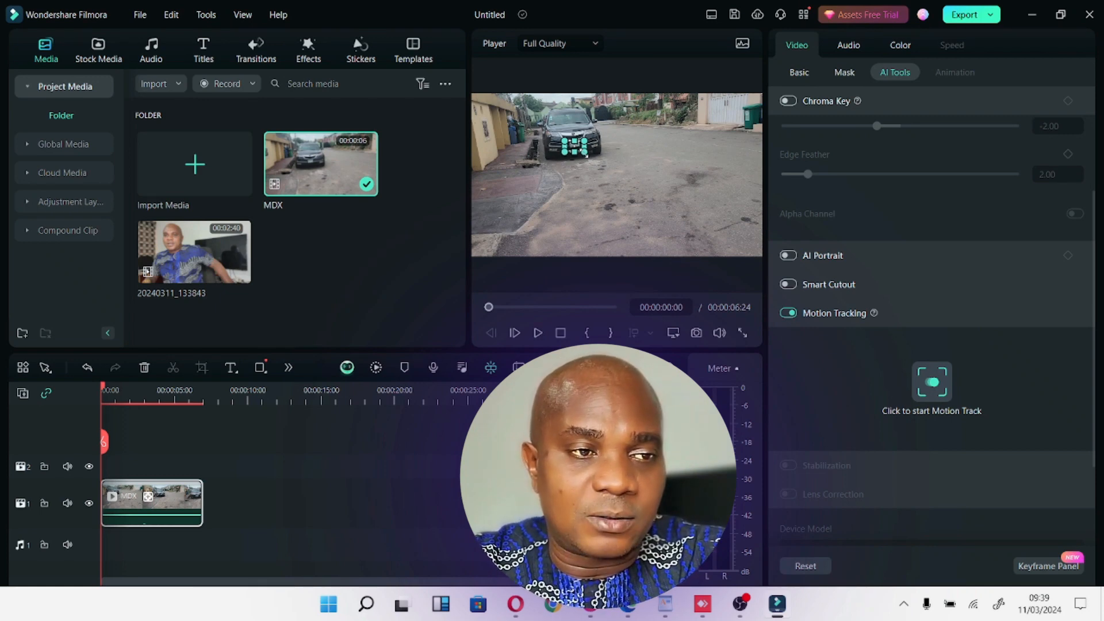
click(744, 336)
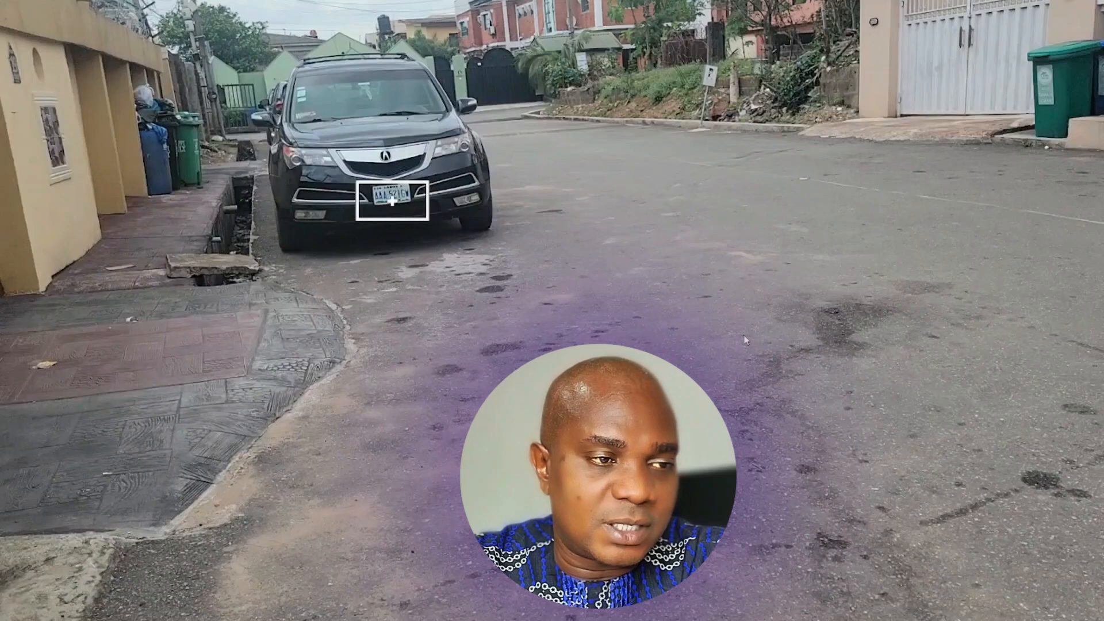
key(Escape)
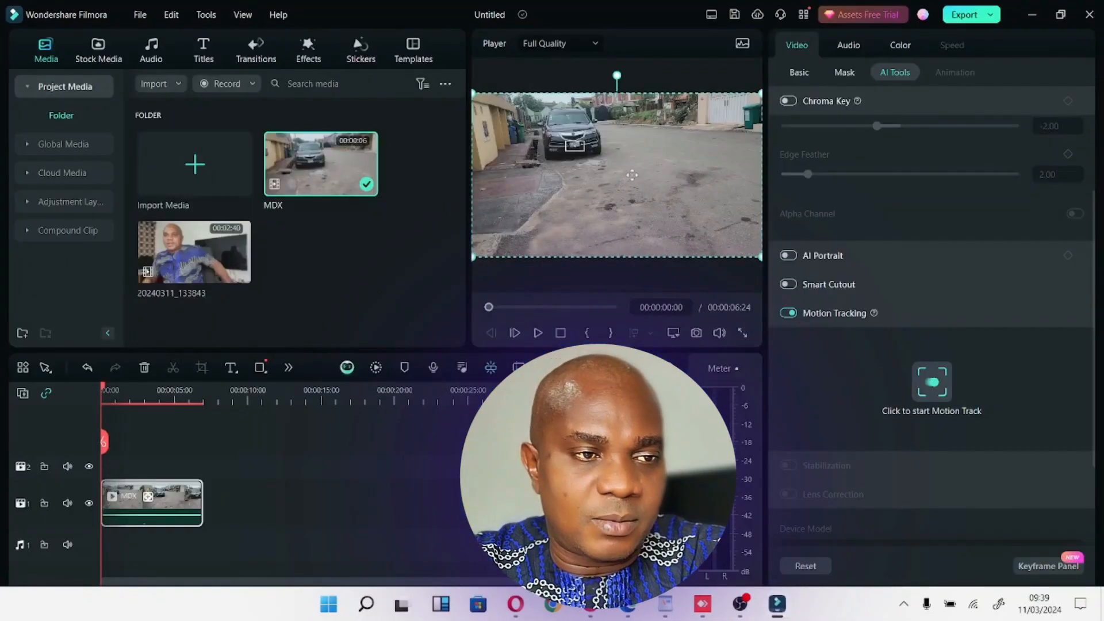
Reposition the tracking box so it is centred on the number plate and verify its placement in full-screen preview.
click(583, 147)
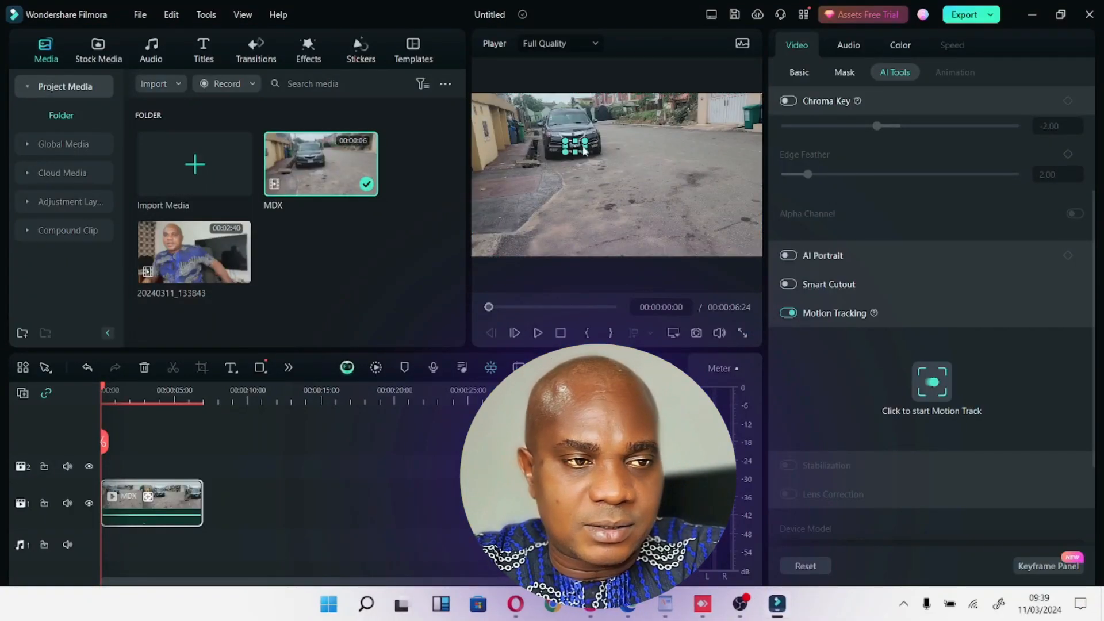
click(743, 333)
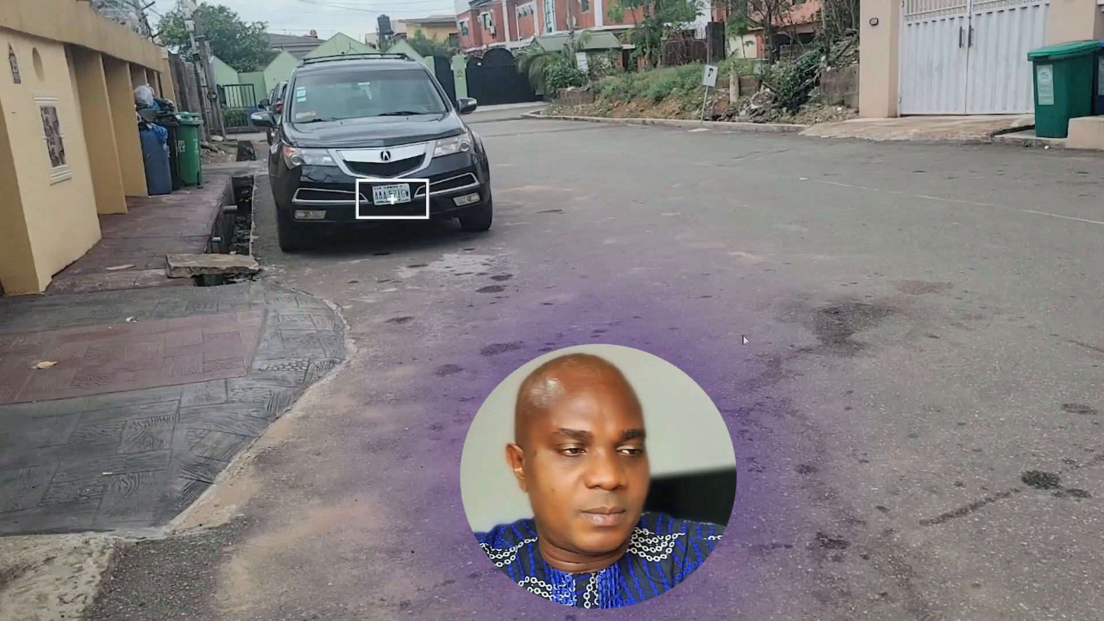
key(Escape)
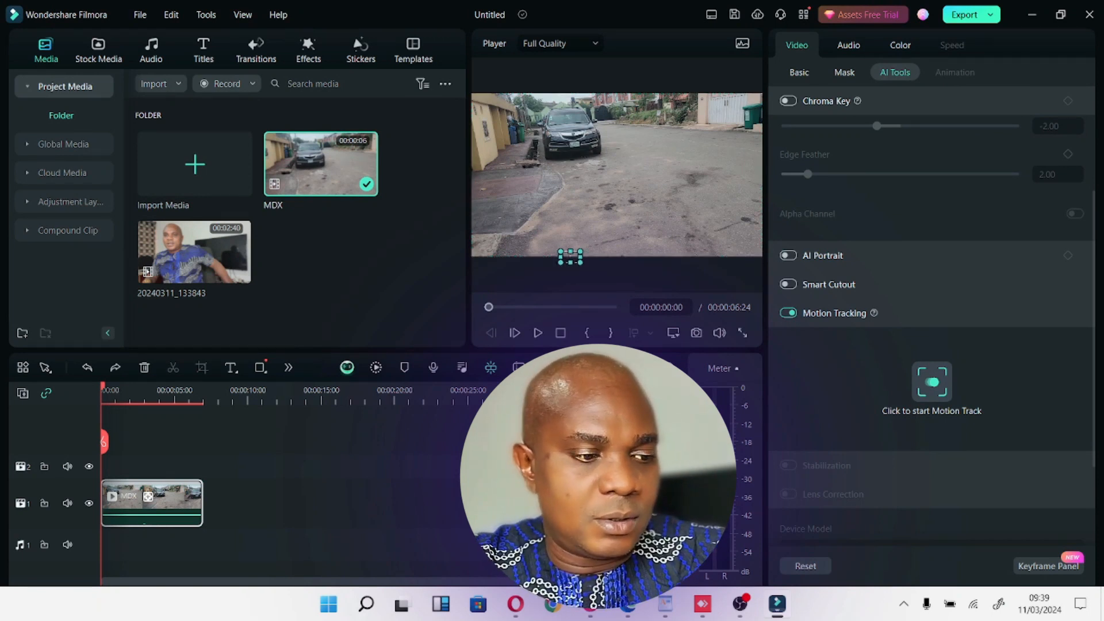
drag(570, 257, 575, 145)
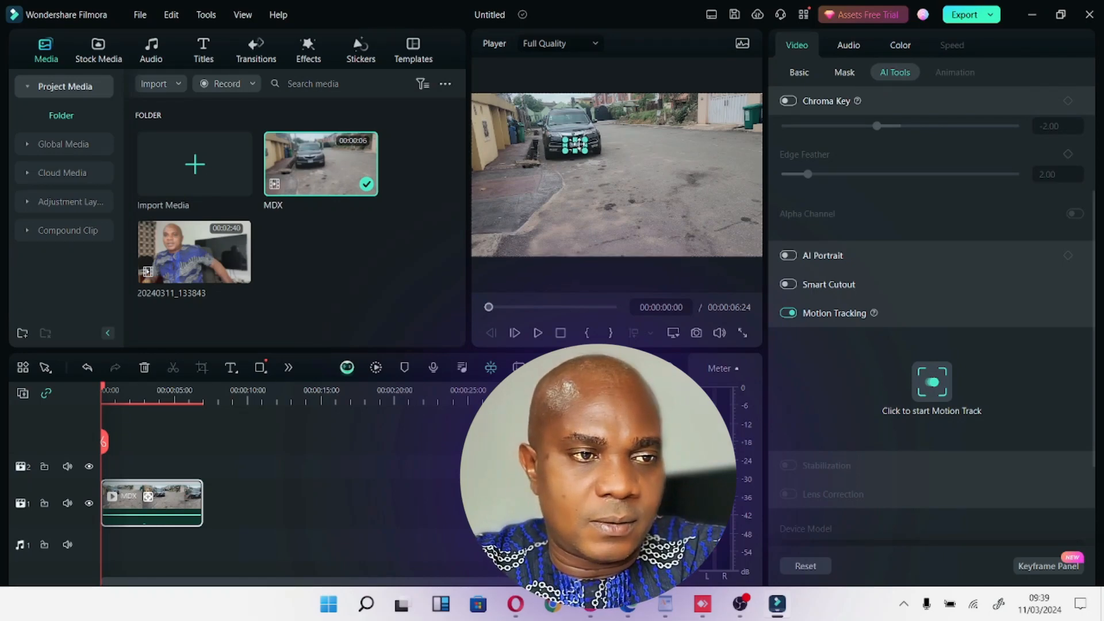
click(743, 333)
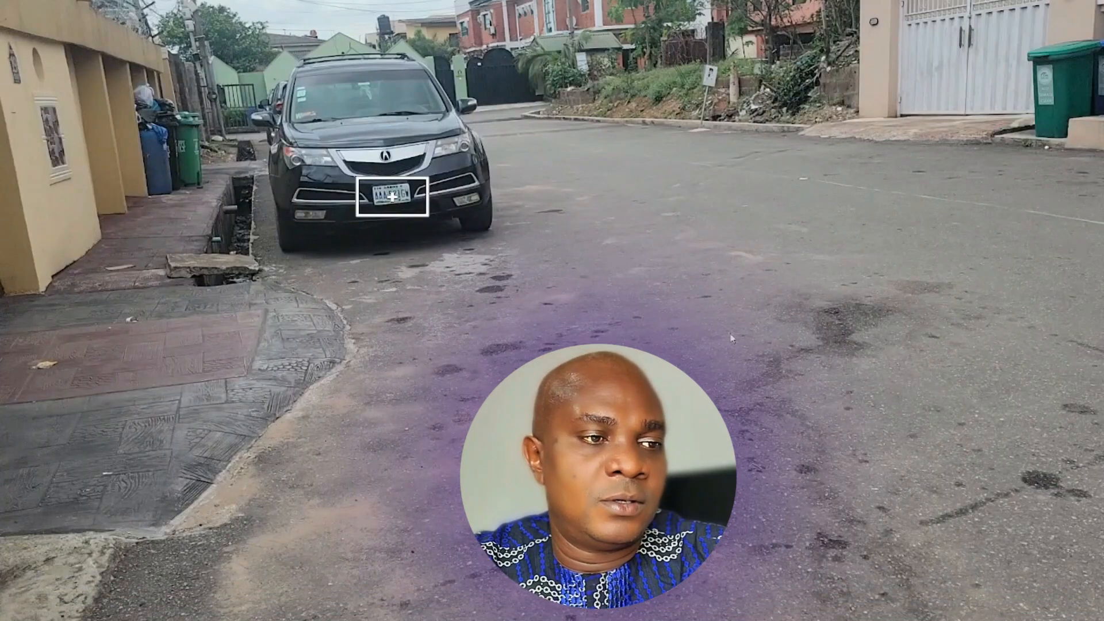
key(Escape)
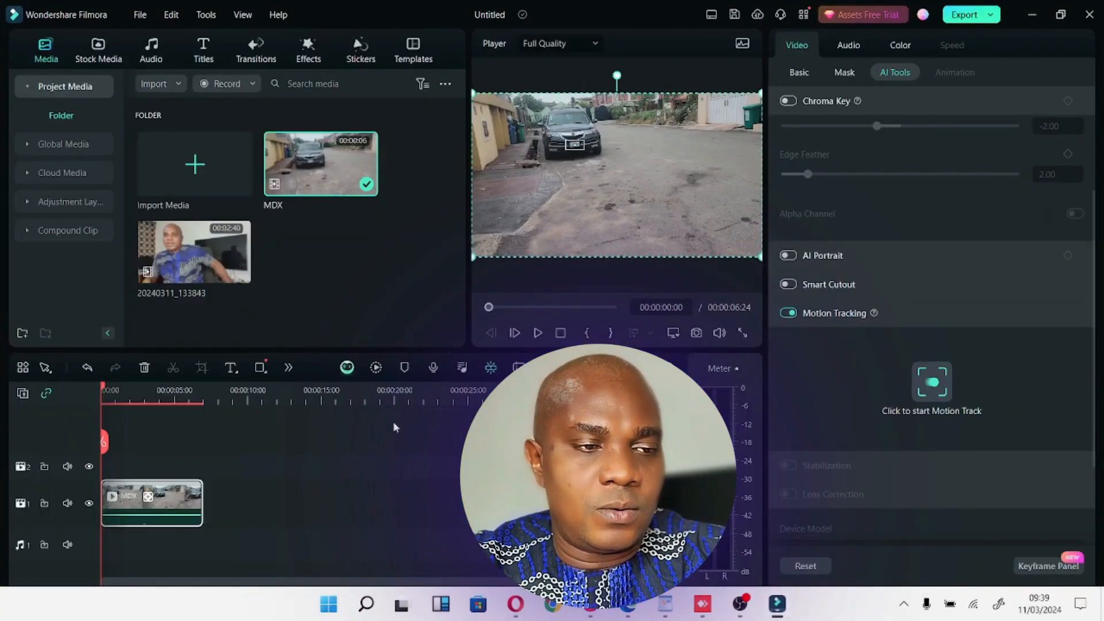
Run the motion tracking analysis on the number plate and accept the tracking notice.
click(576, 147)
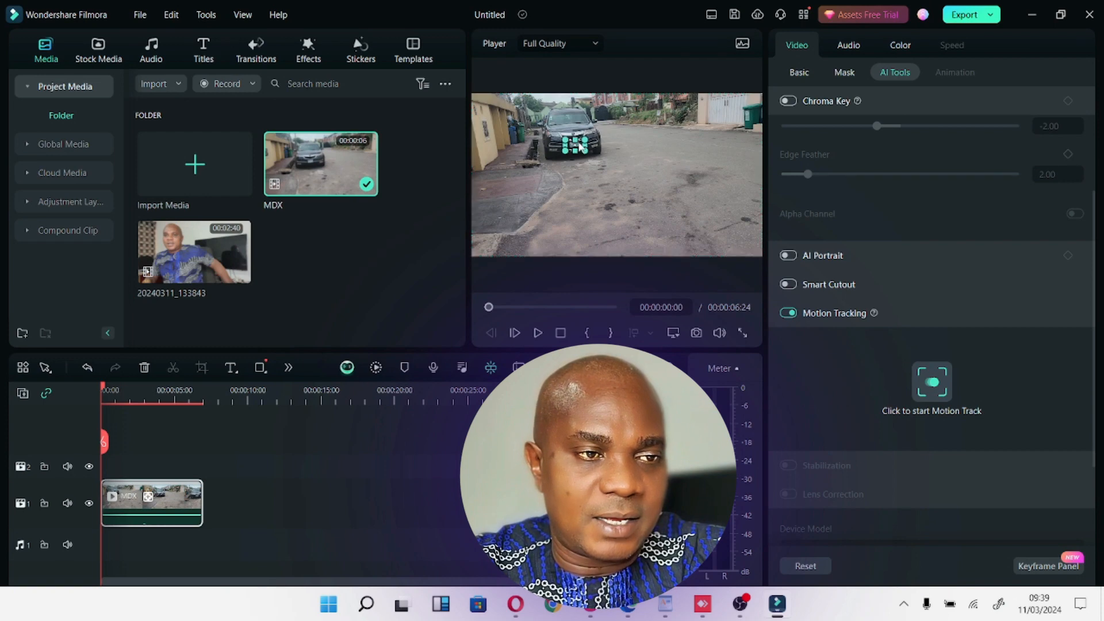
click(933, 383)
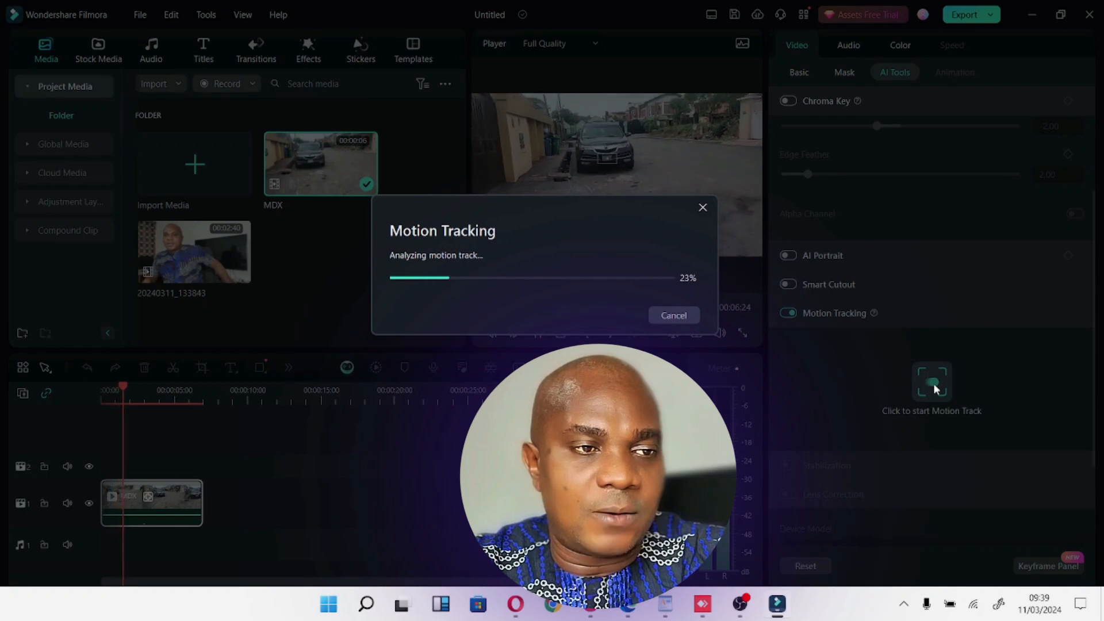
drag(619, 221, 613, 312)
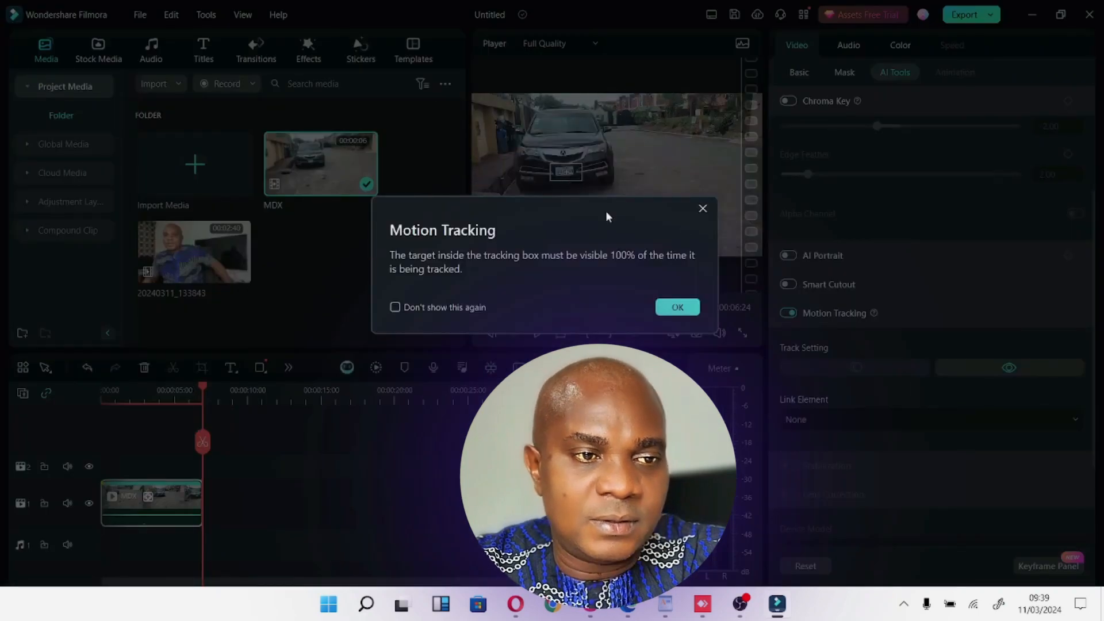
click(677, 306)
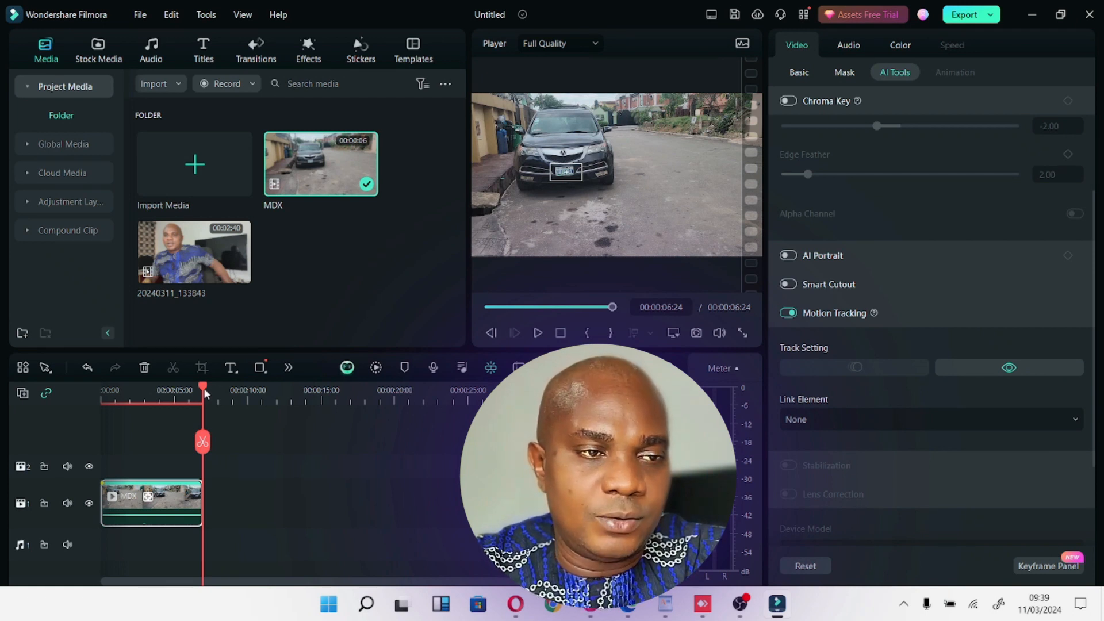
Play the tracked clip from its start in full-screen preview to check the box against the plate, and return to the first frame.
drag(203, 388, 56, 385)
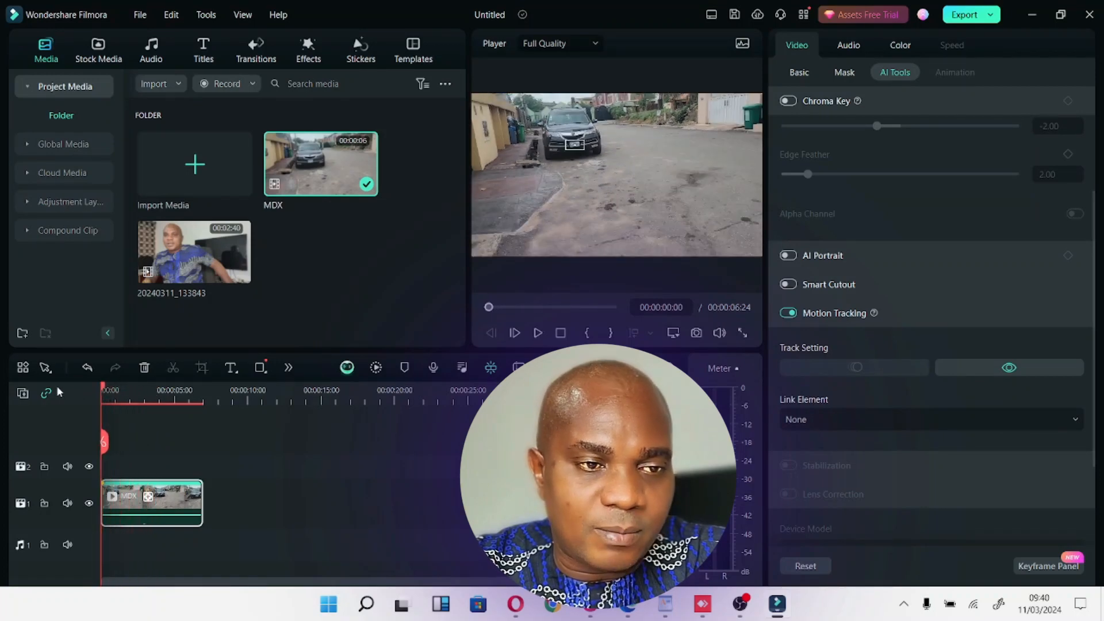
click(743, 333)
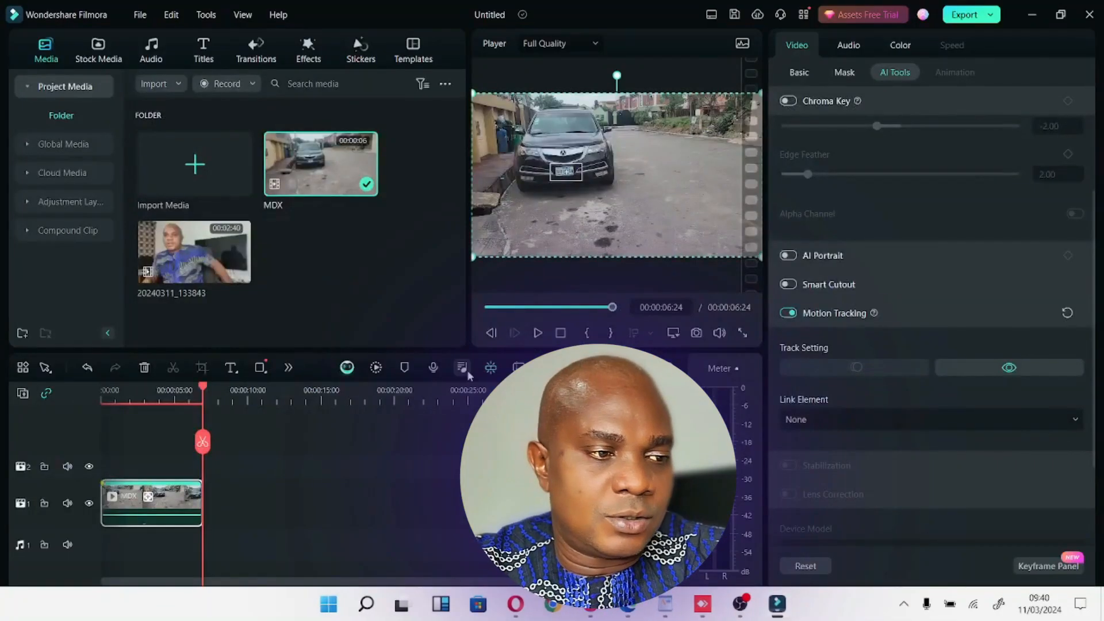
click(126, 401)
drag(128, 385, 32, 394)
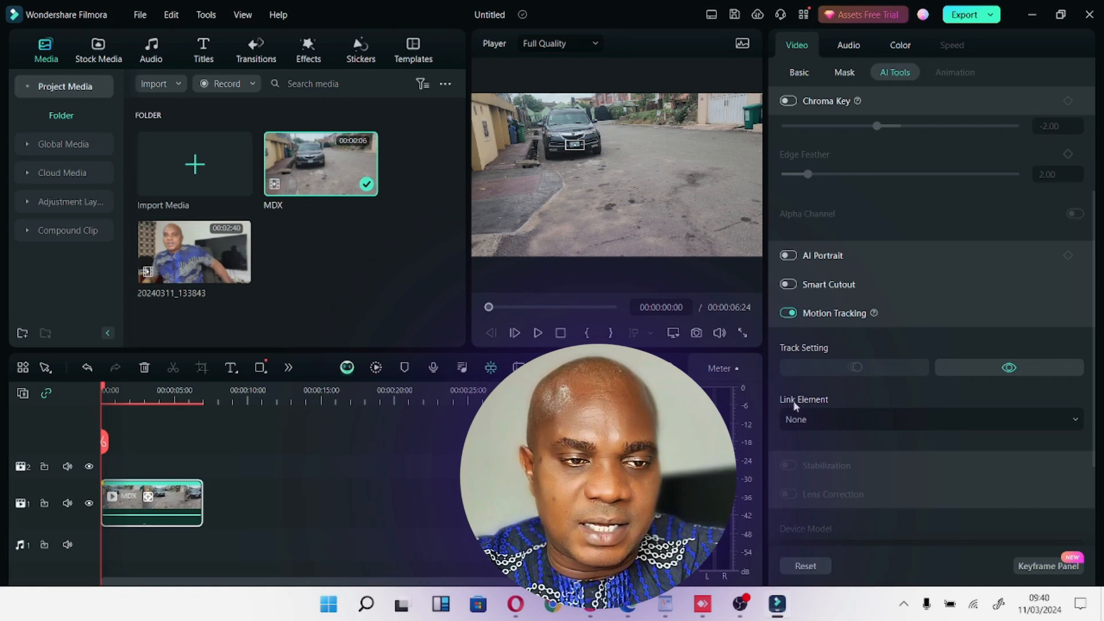
Link the red lips image with the removebg-preview file name from the Downloads folder to the motion track.
click(865, 419)
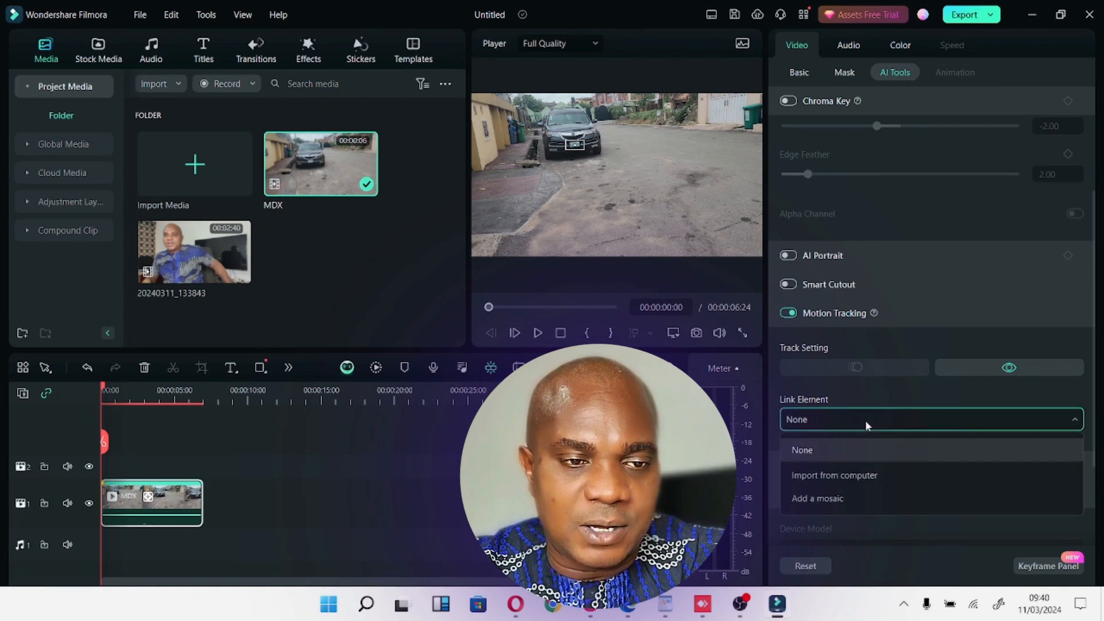
click(857, 476)
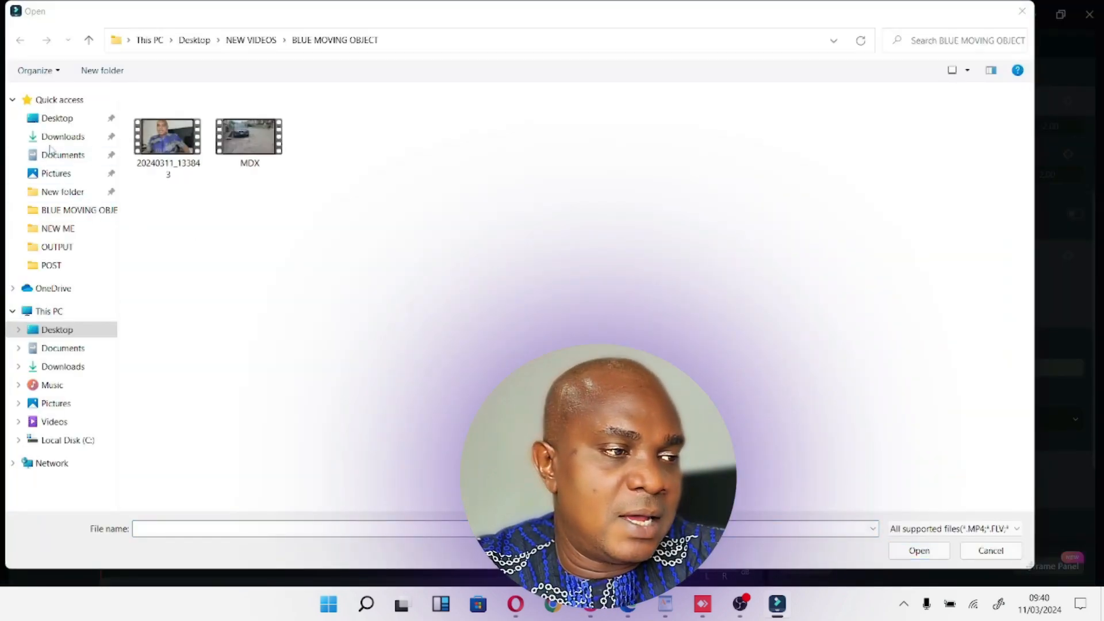
click(58, 139)
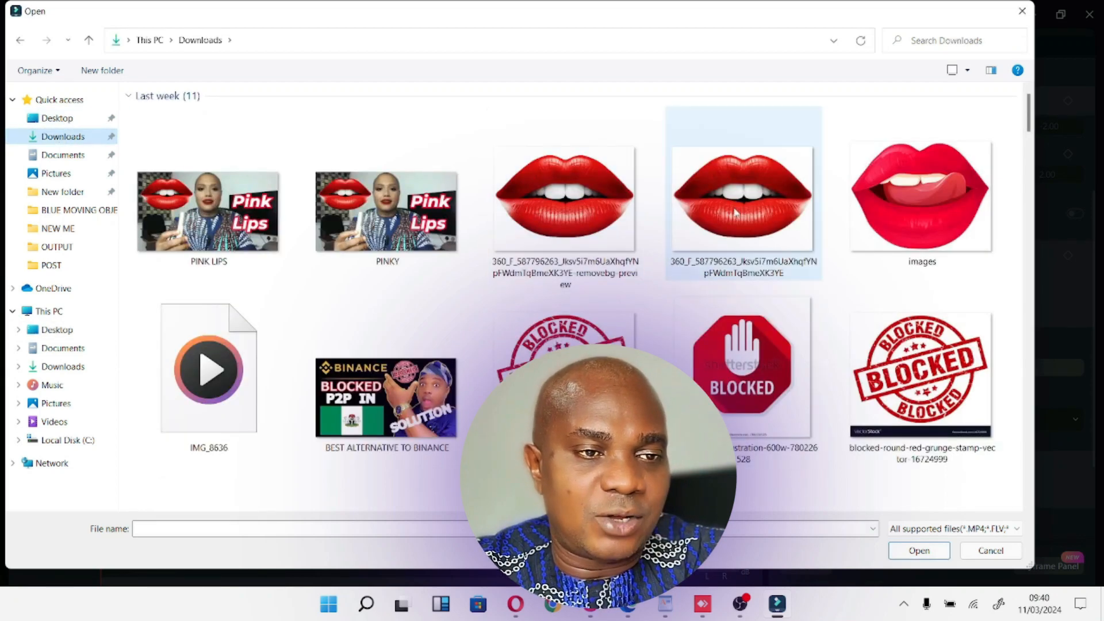
click(541, 186)
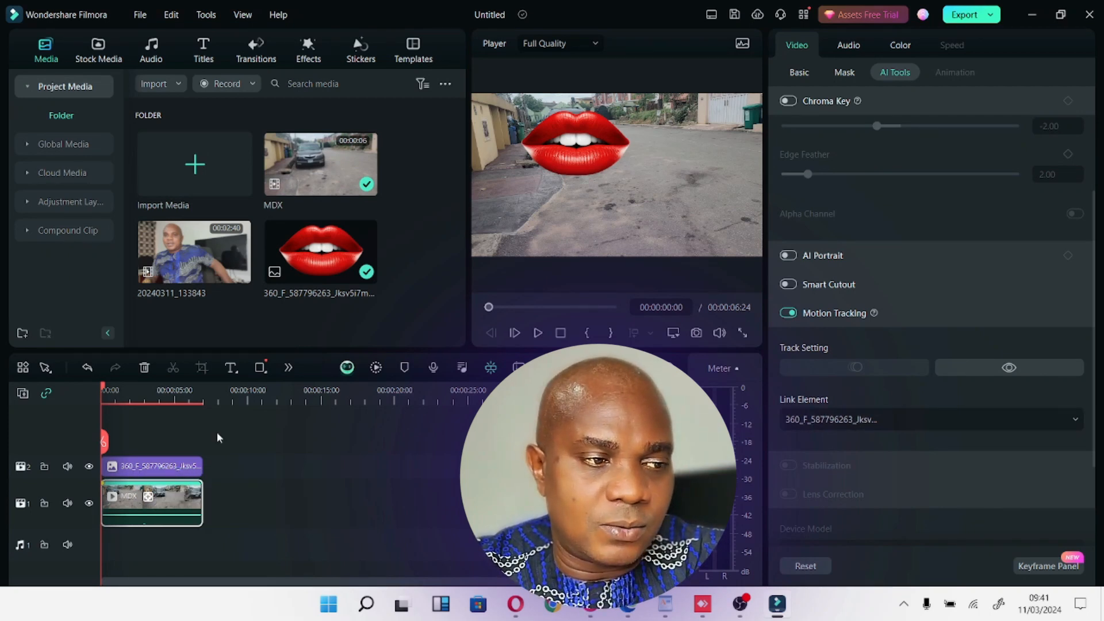
Shrink the lips image and move it up and left onto the car's number plate, checking the first frame in full-screen preview.
click(171, 471)
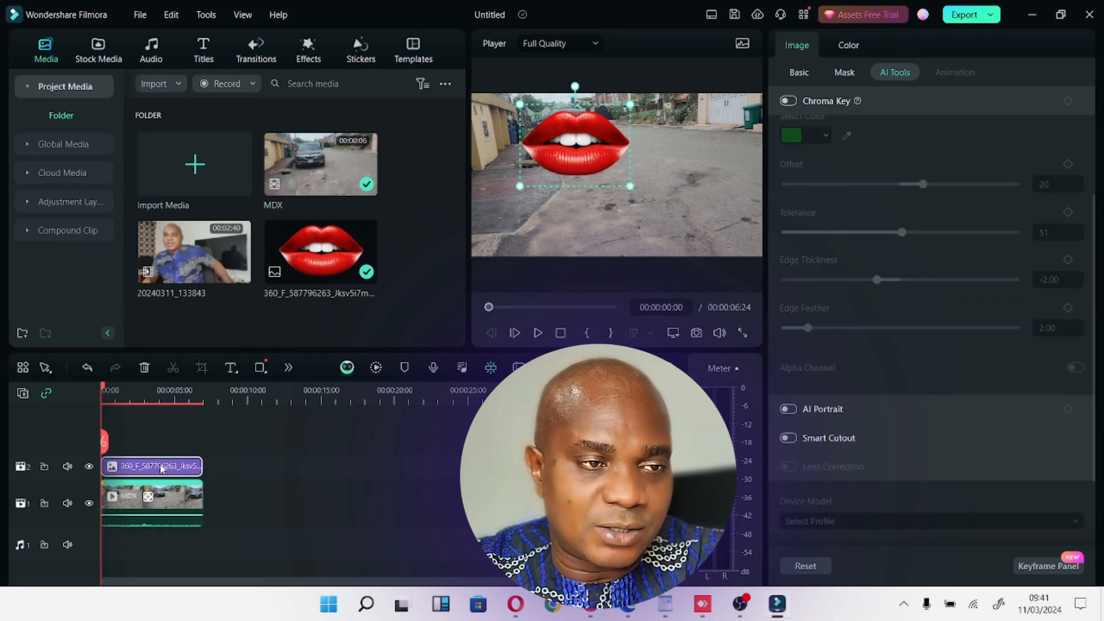
drag(516, 189, 582, 147)
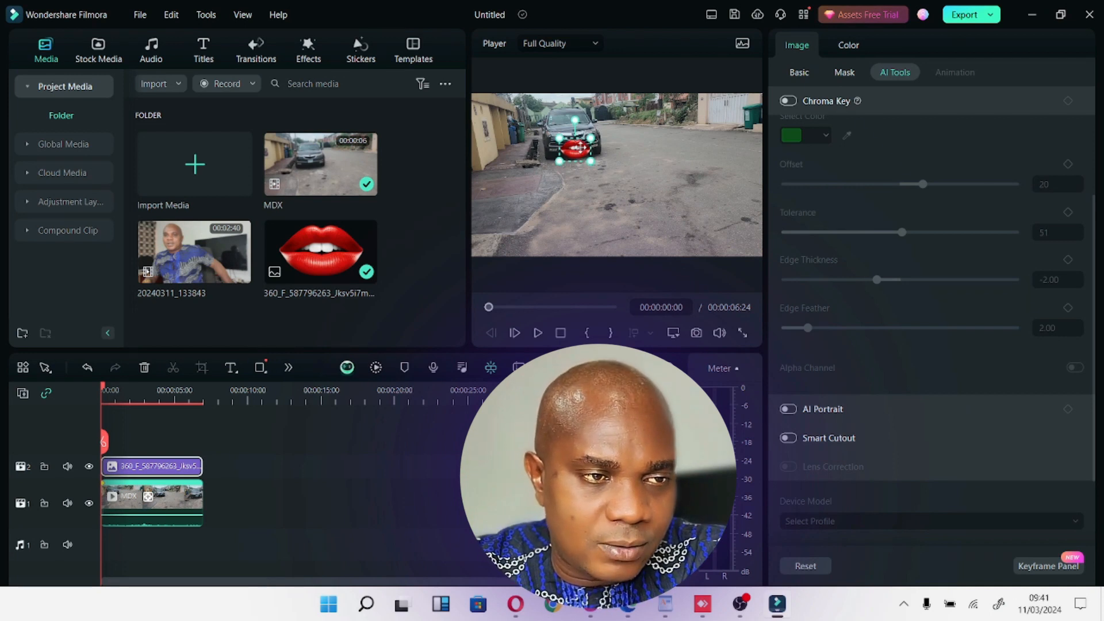
key(Up)
key(Up)
key(Up)
key(Up)
key(Left)
key(Left)
key(Left)
key(Left)
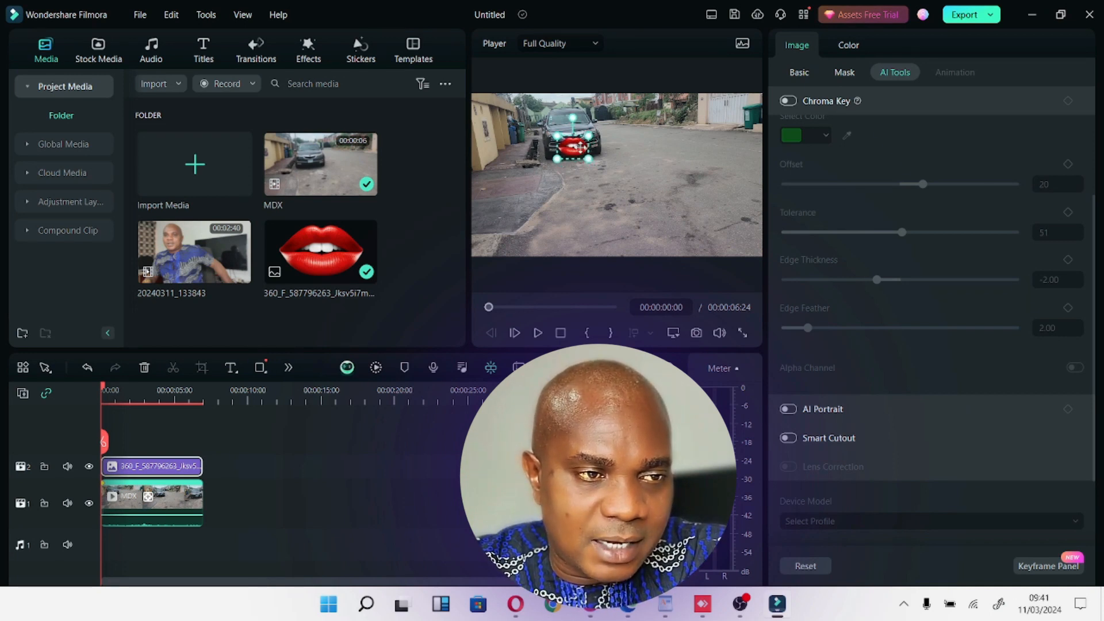
key(Up)
key(Left)
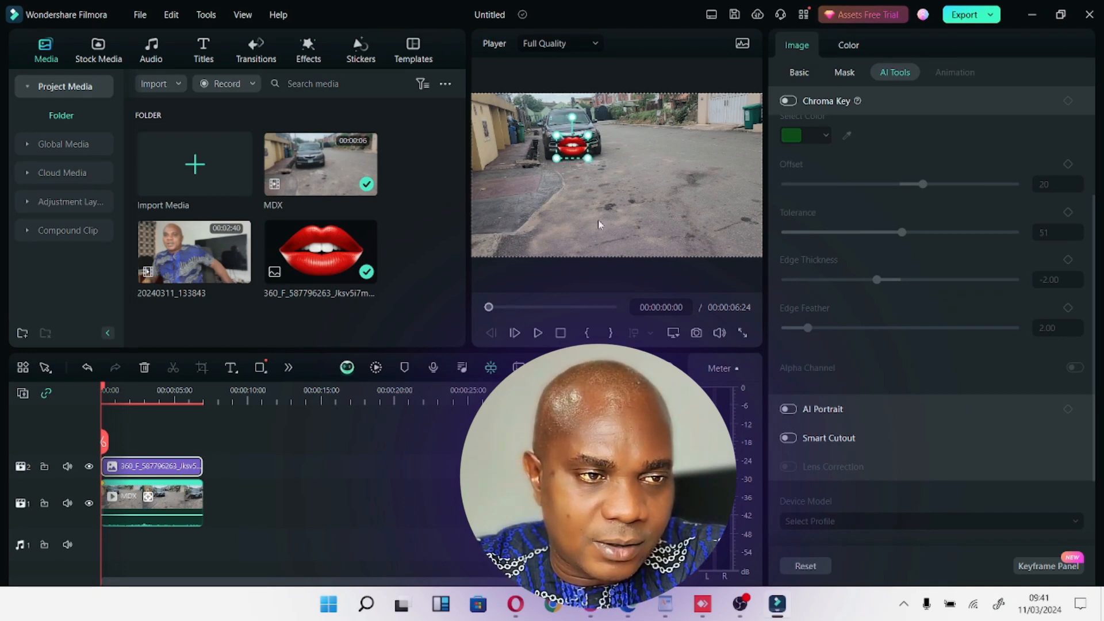
click(743, 334)
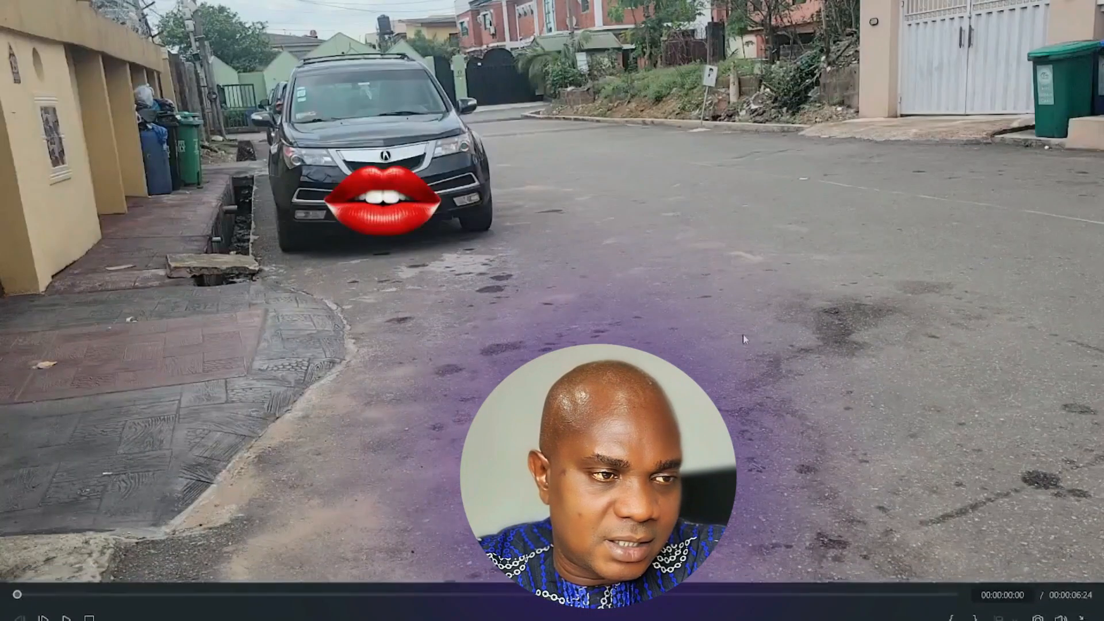
key(Escape)
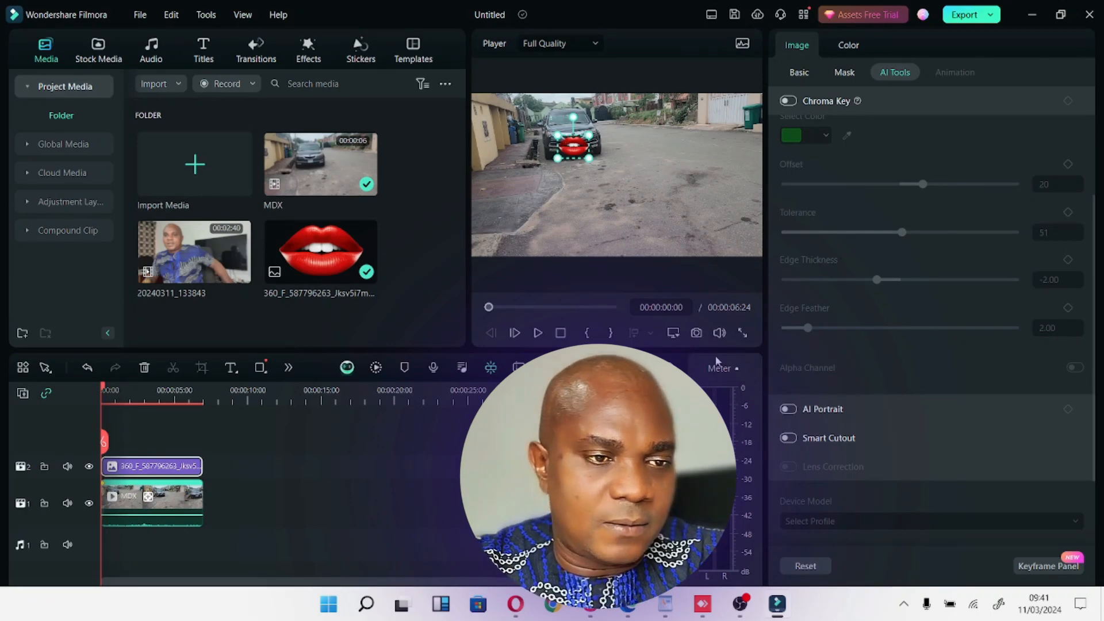
Play the clip from its first frame in full-screen preview, twice, to check how the lips image follows the number plate.
click(749, 333)
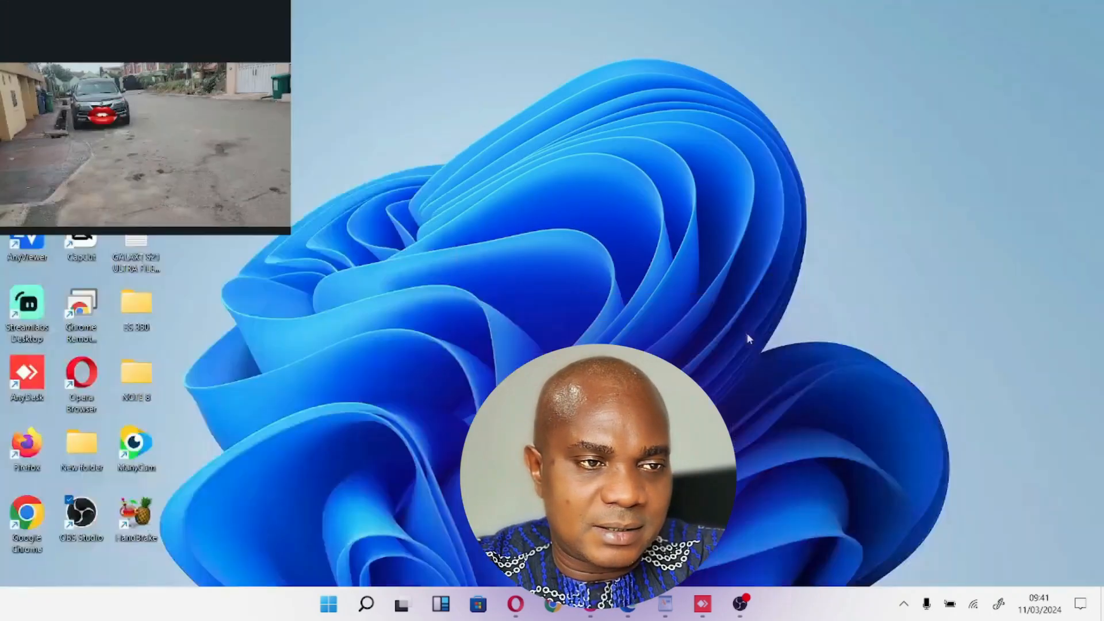
key(space)
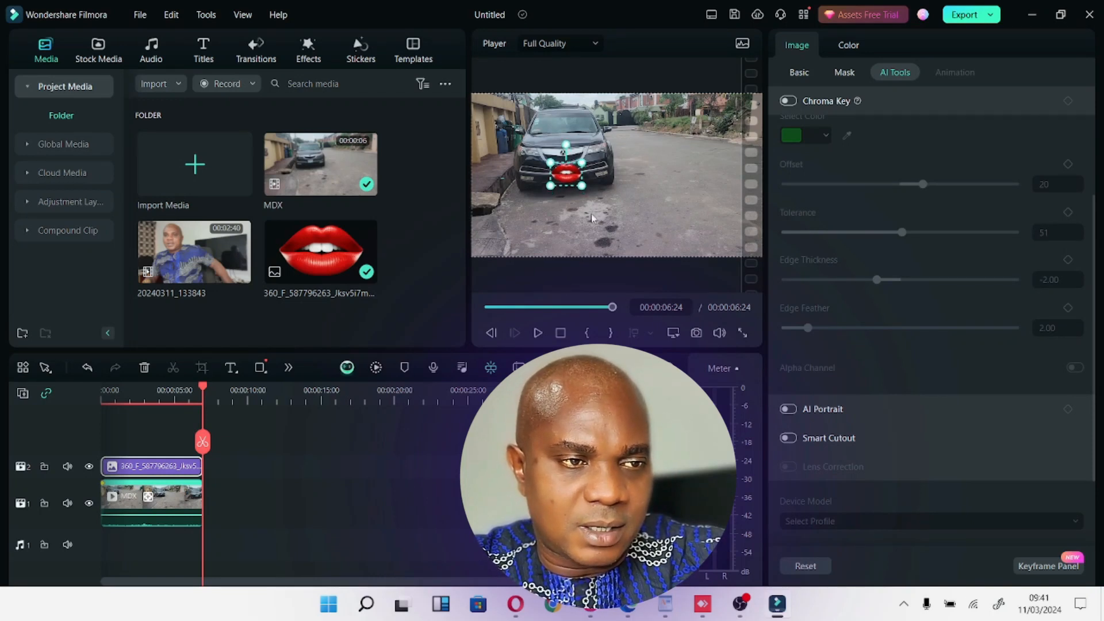
drag(205, 389, 87, 400)
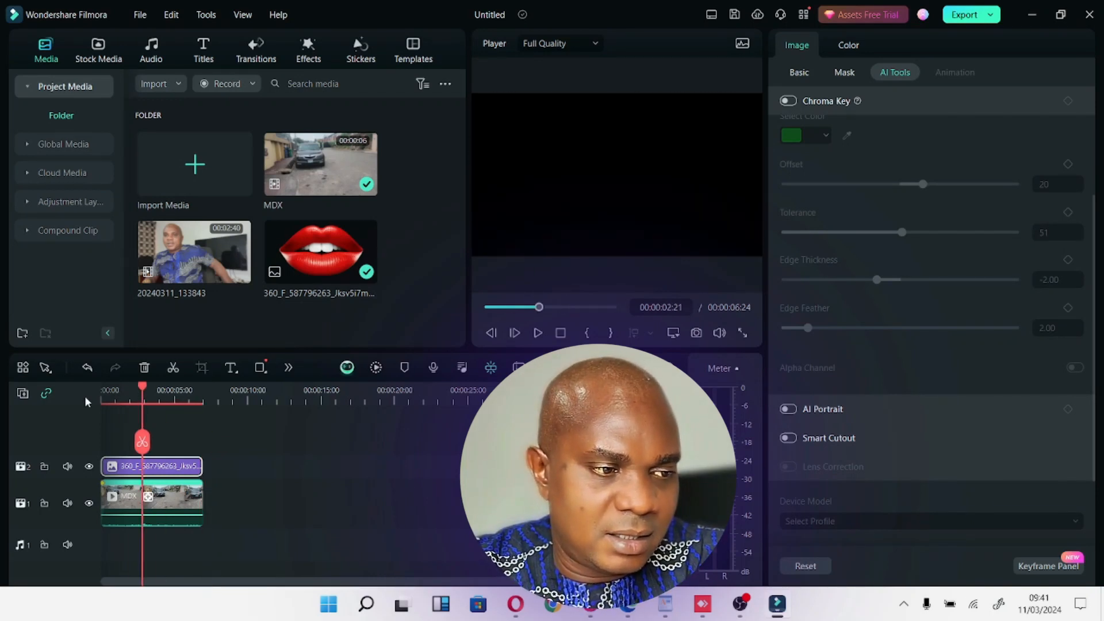
click(743, 333)
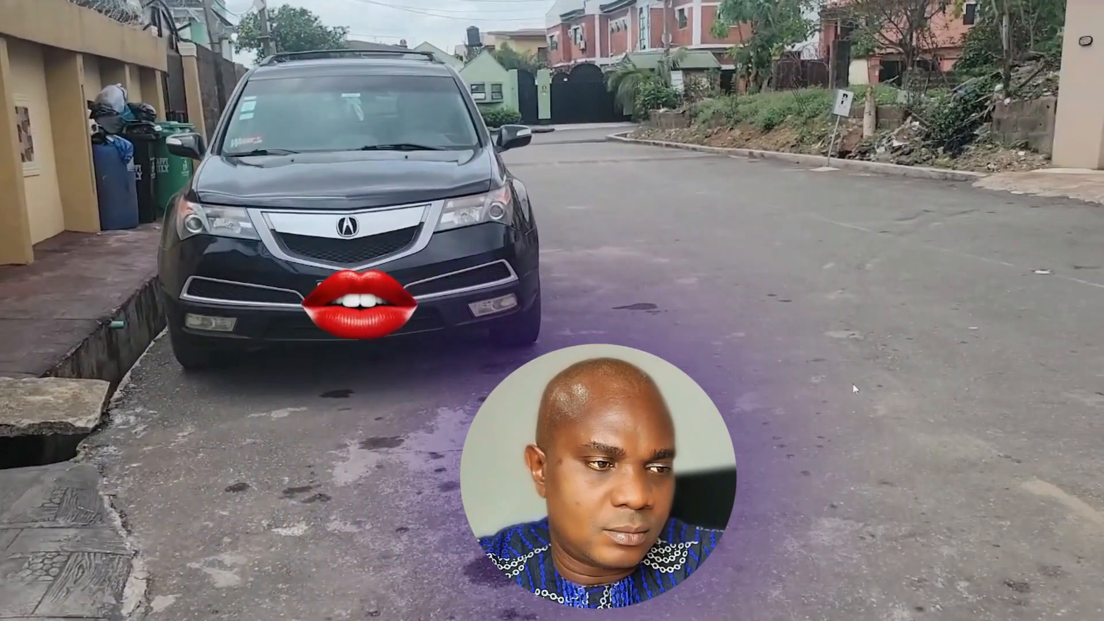
key(Escape)
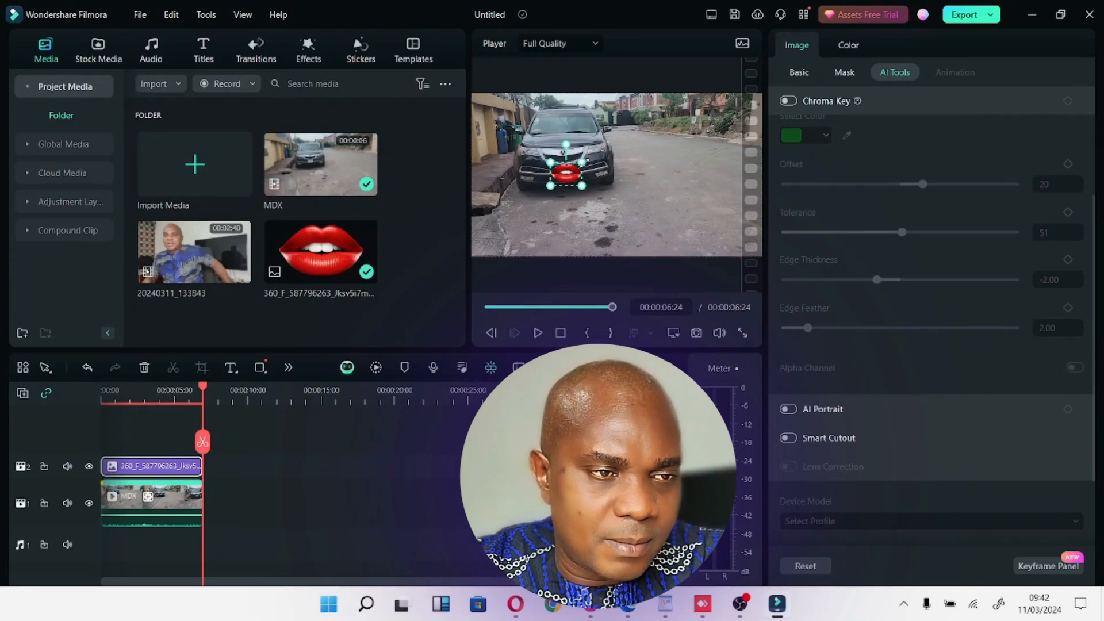
Enlarge the lips image slightly at the clip's end and nudge it up and left to cover the number plate.
drag(582, 185, 588, 190)
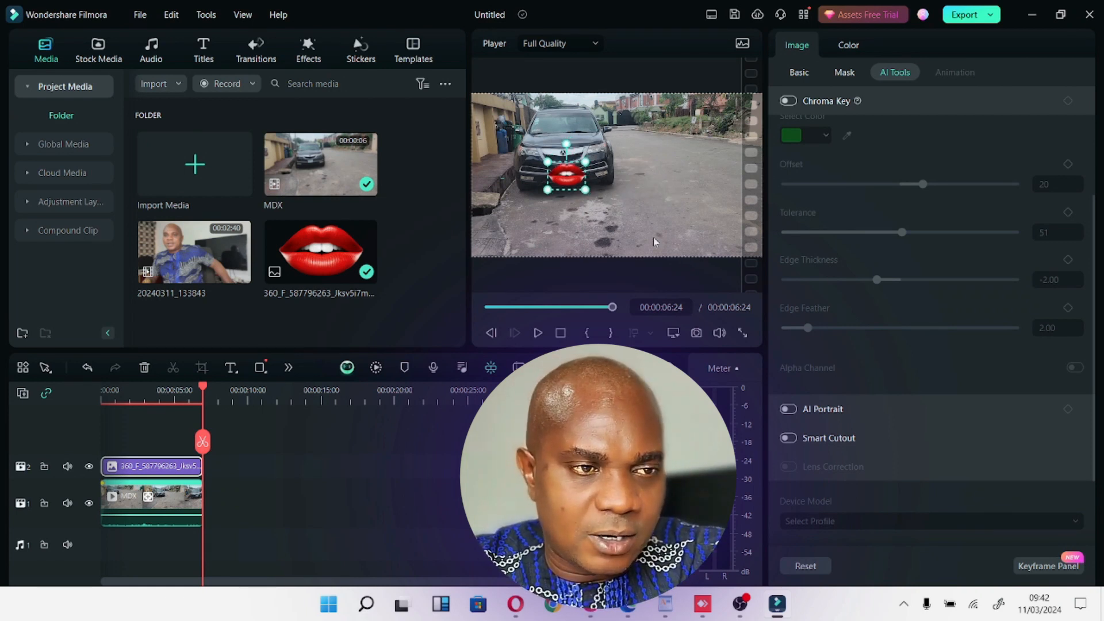
key(alt+Up)
key(alt+Up)
key(alt+Up)
key(alt+Left)
key(alt+Left)
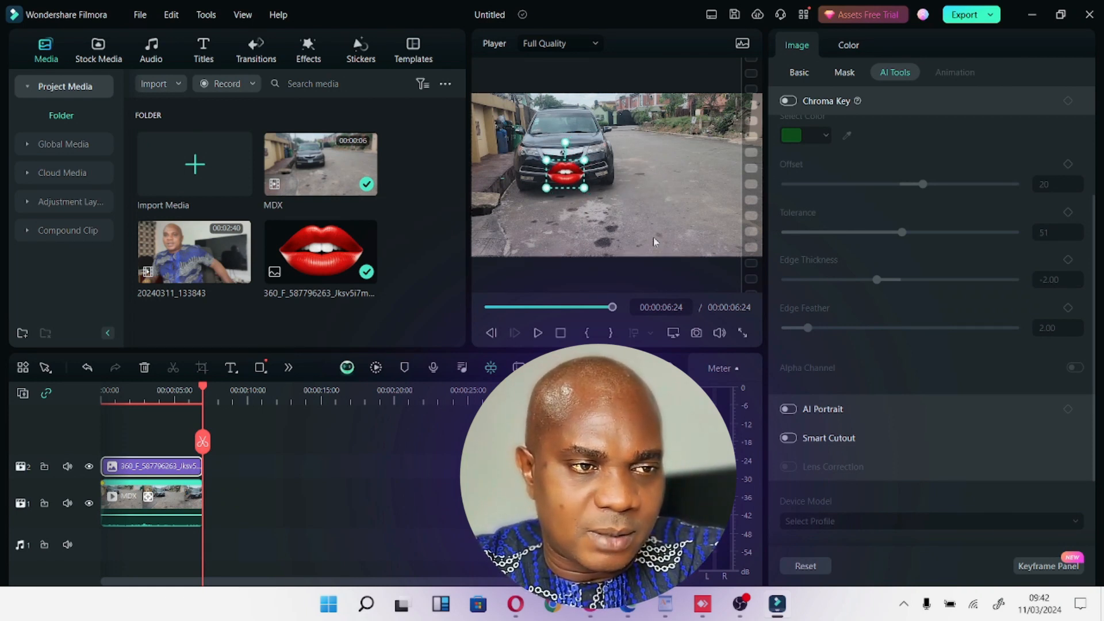
Replay the clip from its start in full-screen preview to check the coverage of the enlarged lips.
click(102, 395)
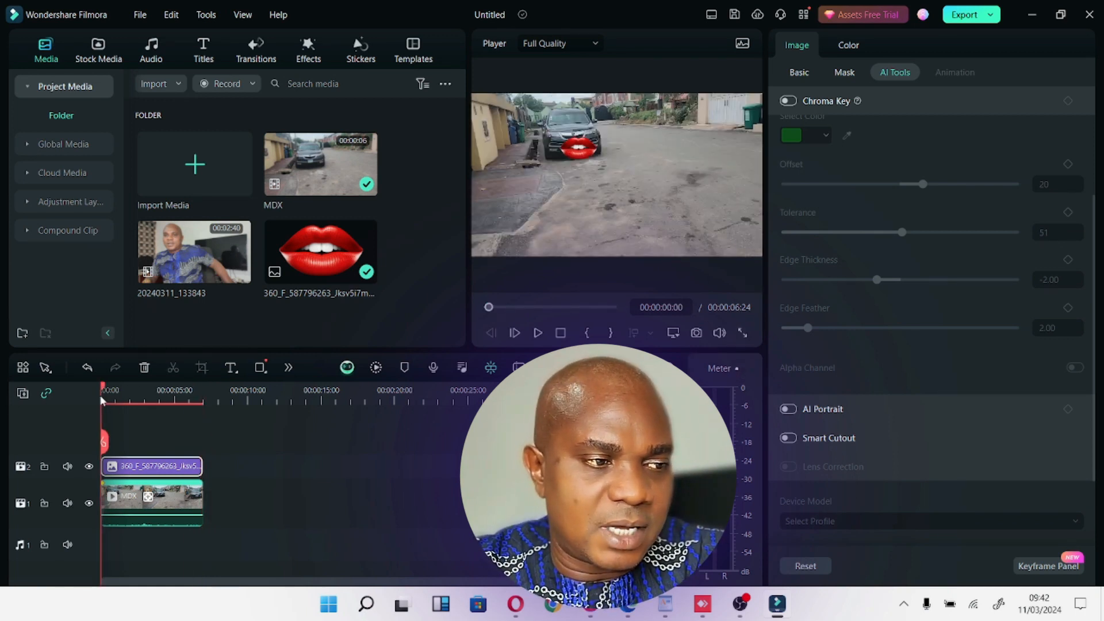
click(737, 333)
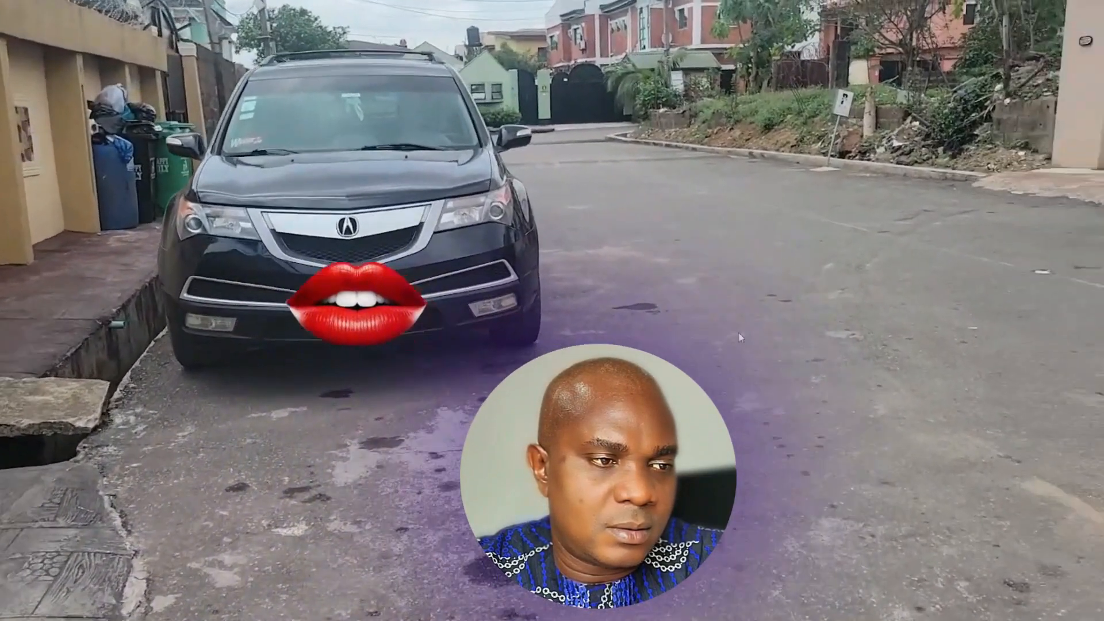
key(Escape)
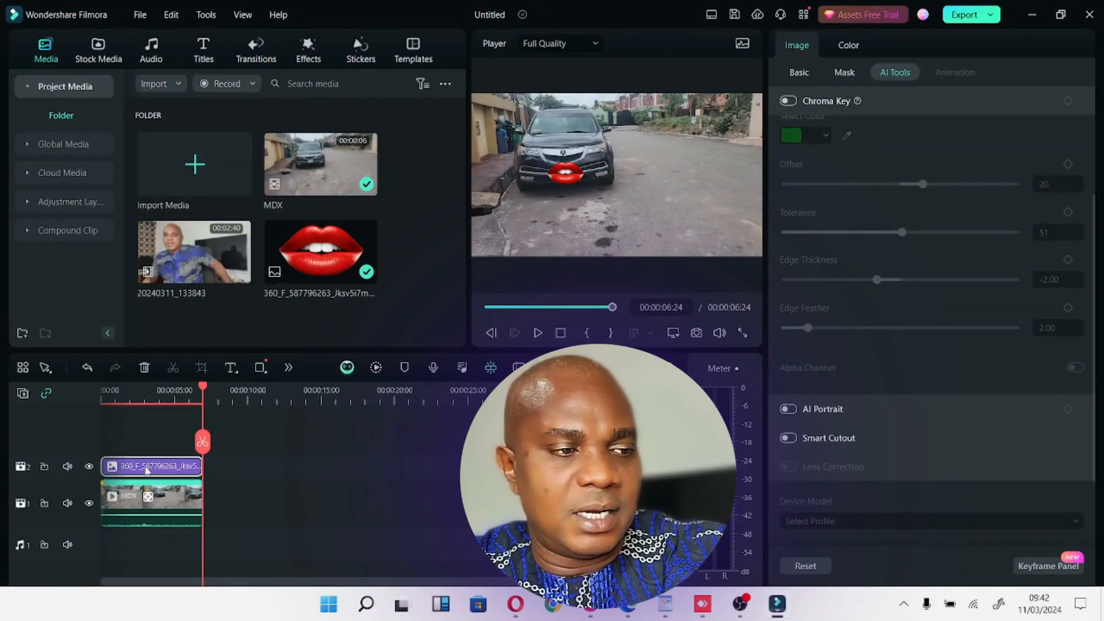
Delete the lips image from the timeline and link a mosaic to the MDX clip's motion track instead.
key(Delete)
click(153, 493)
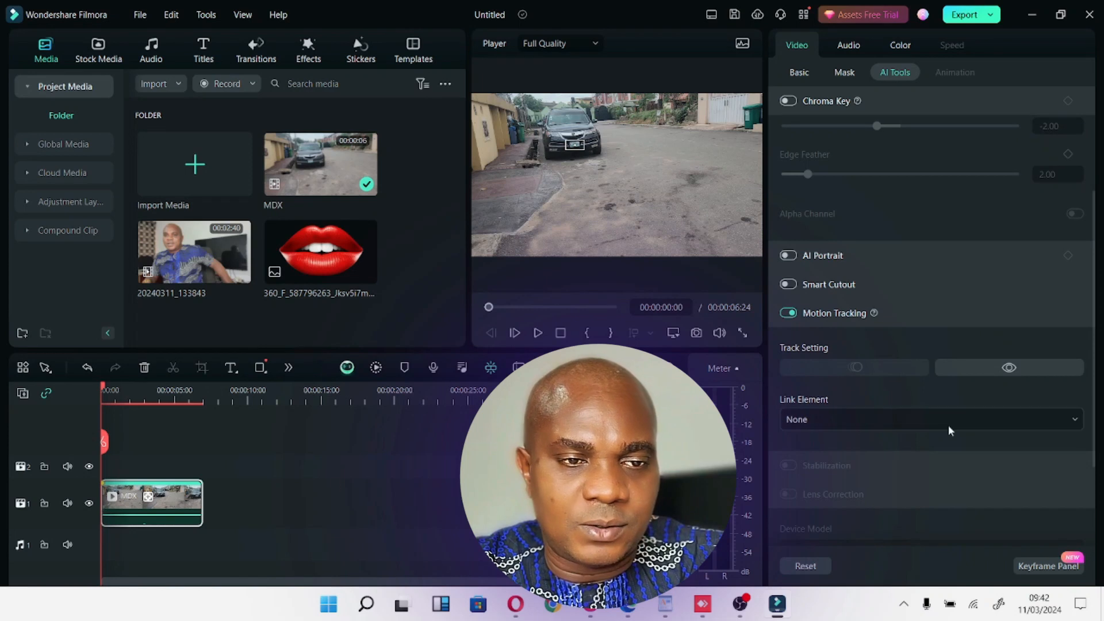
click(845, 419)
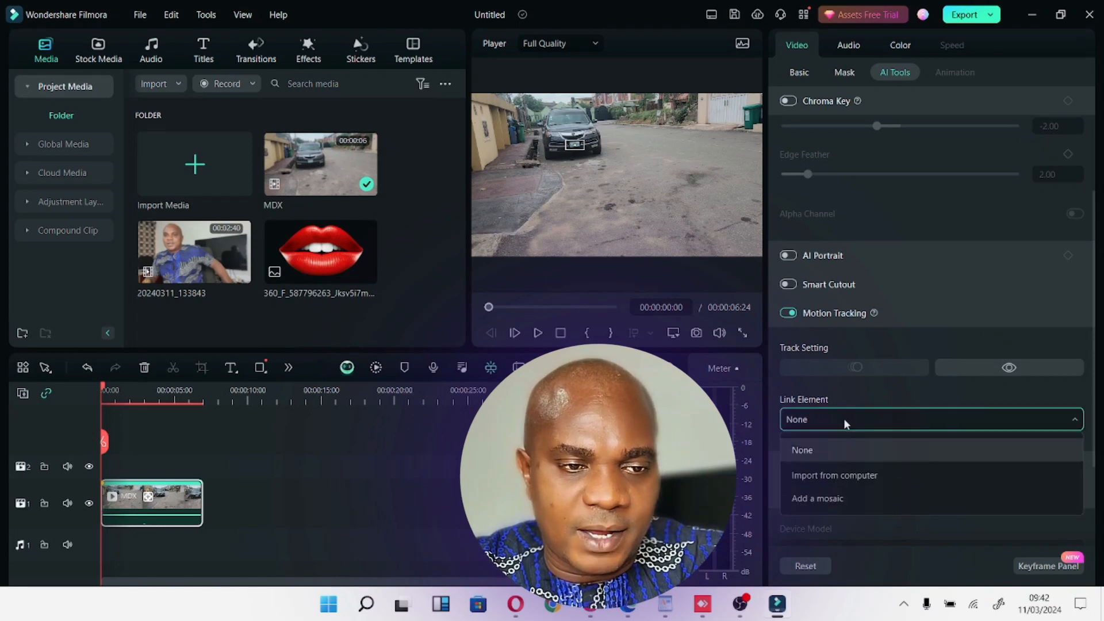
click(825, 497)
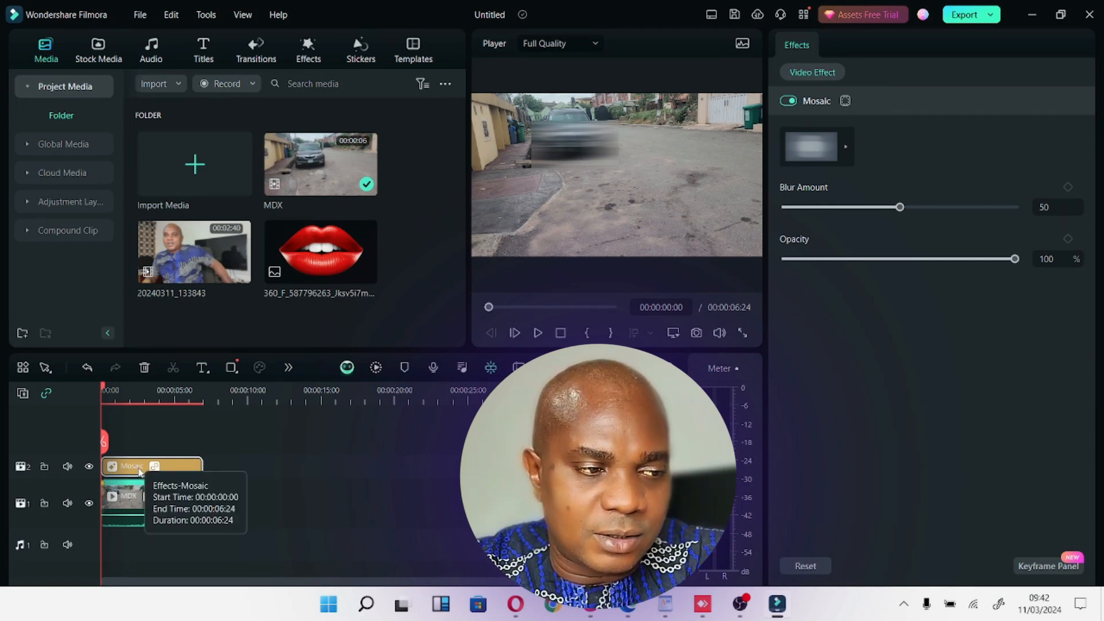
Shrink the mosaic until it covers only the car's number plate, and check its fit in full-screen preview.
click(138, 470)
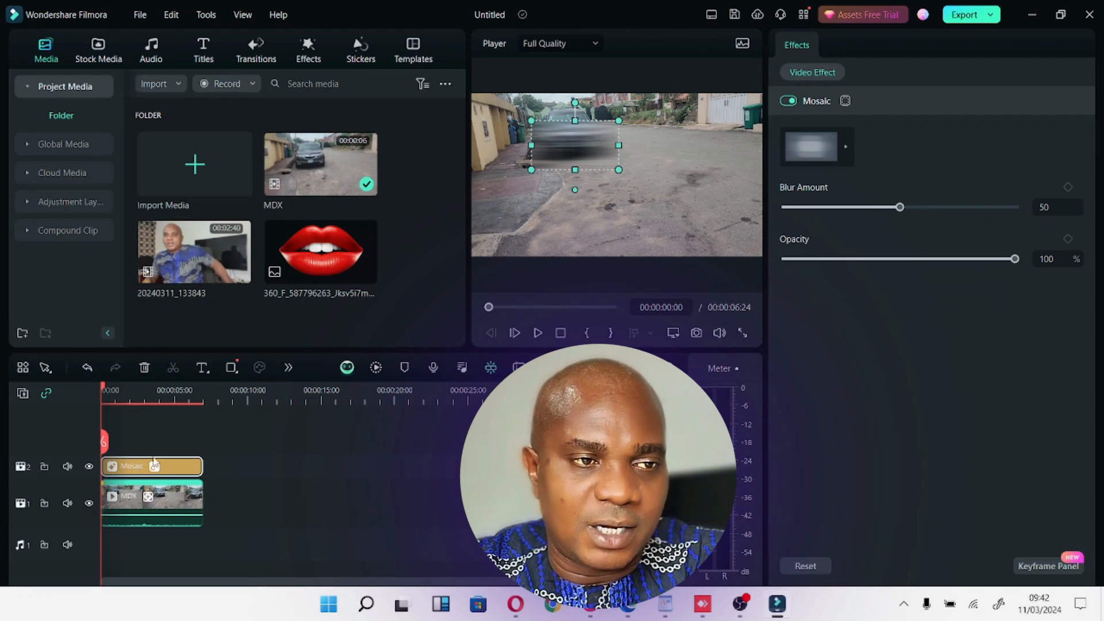
drag(620, 169, 587, 152)
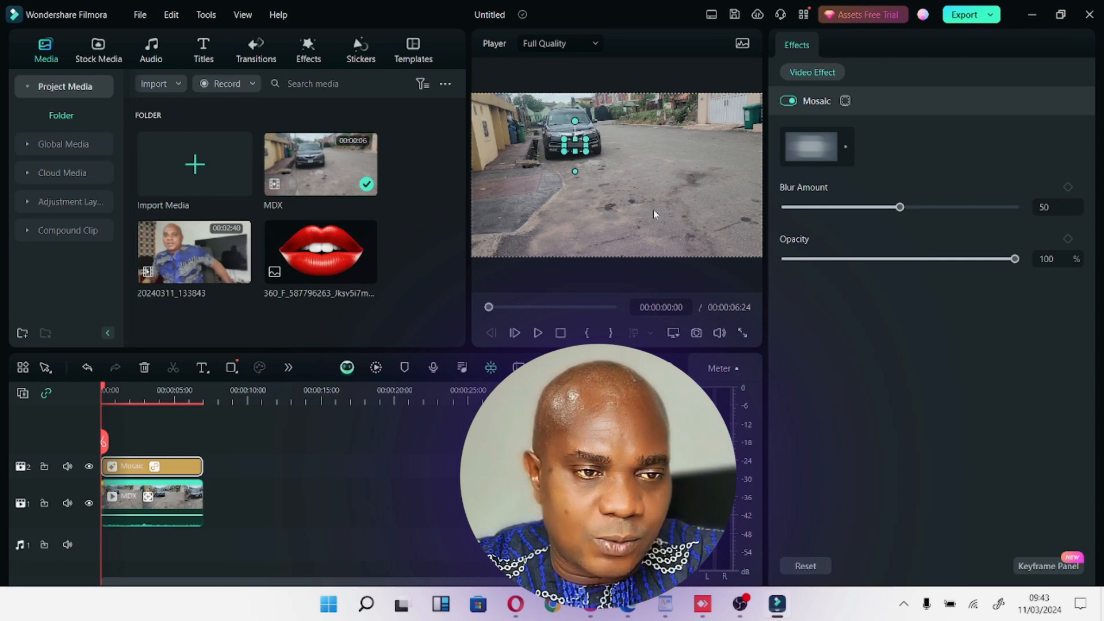
click(742, 333)
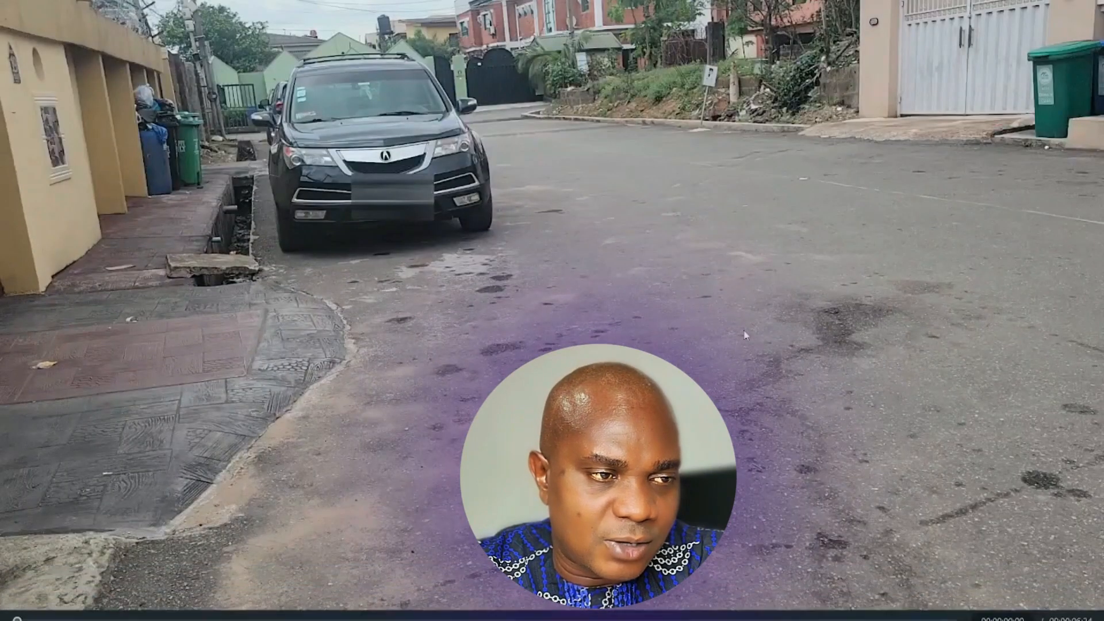
key(Escape)
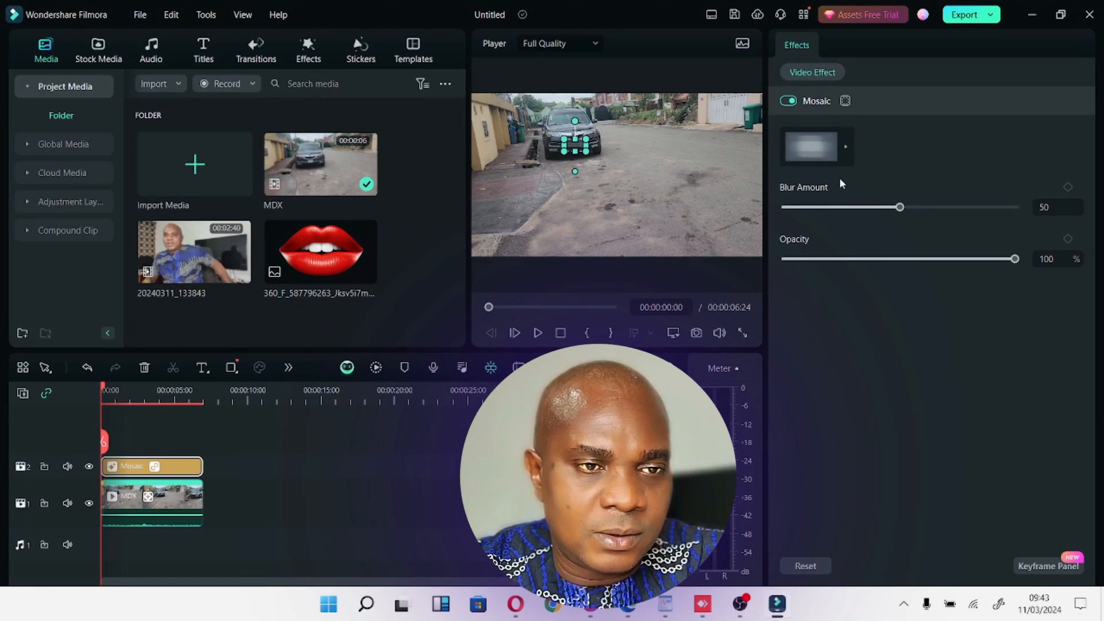
Change the mosaic to the soft, cloud-like blur style and play the clip in full-screen preview to check the hidden plate.
click(846, 149)
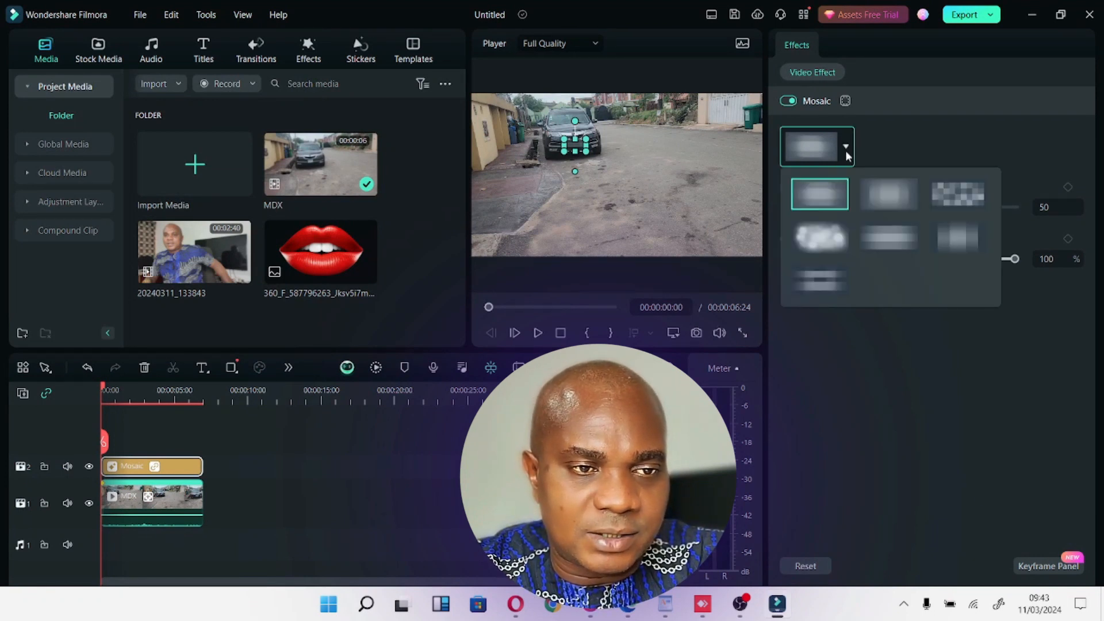
click(820, 237)
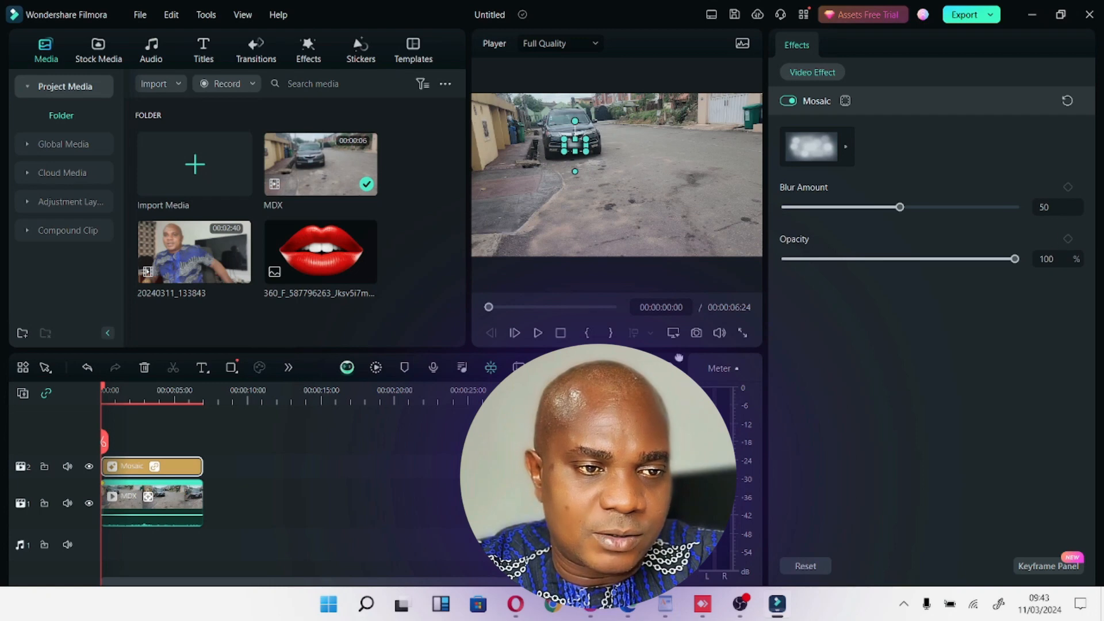
click(744, 334)
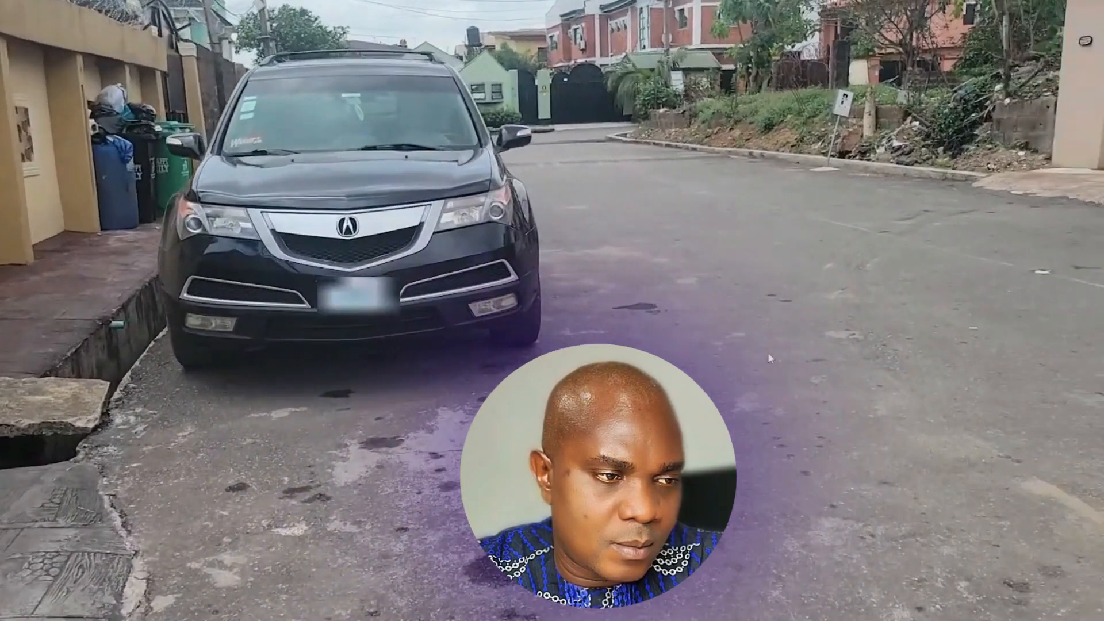
key(Escape)
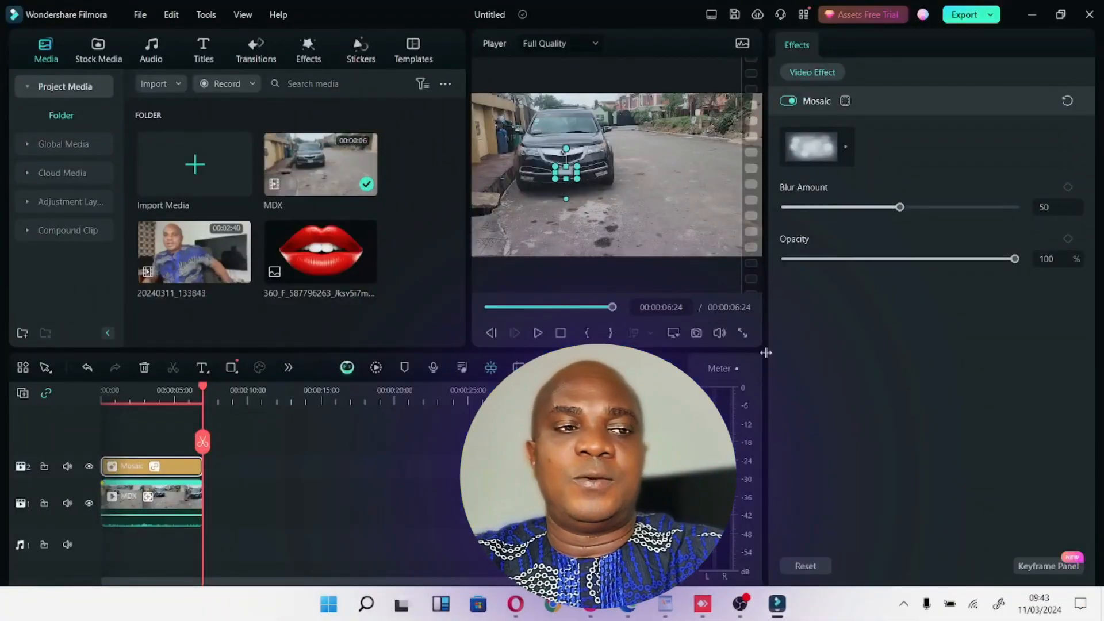